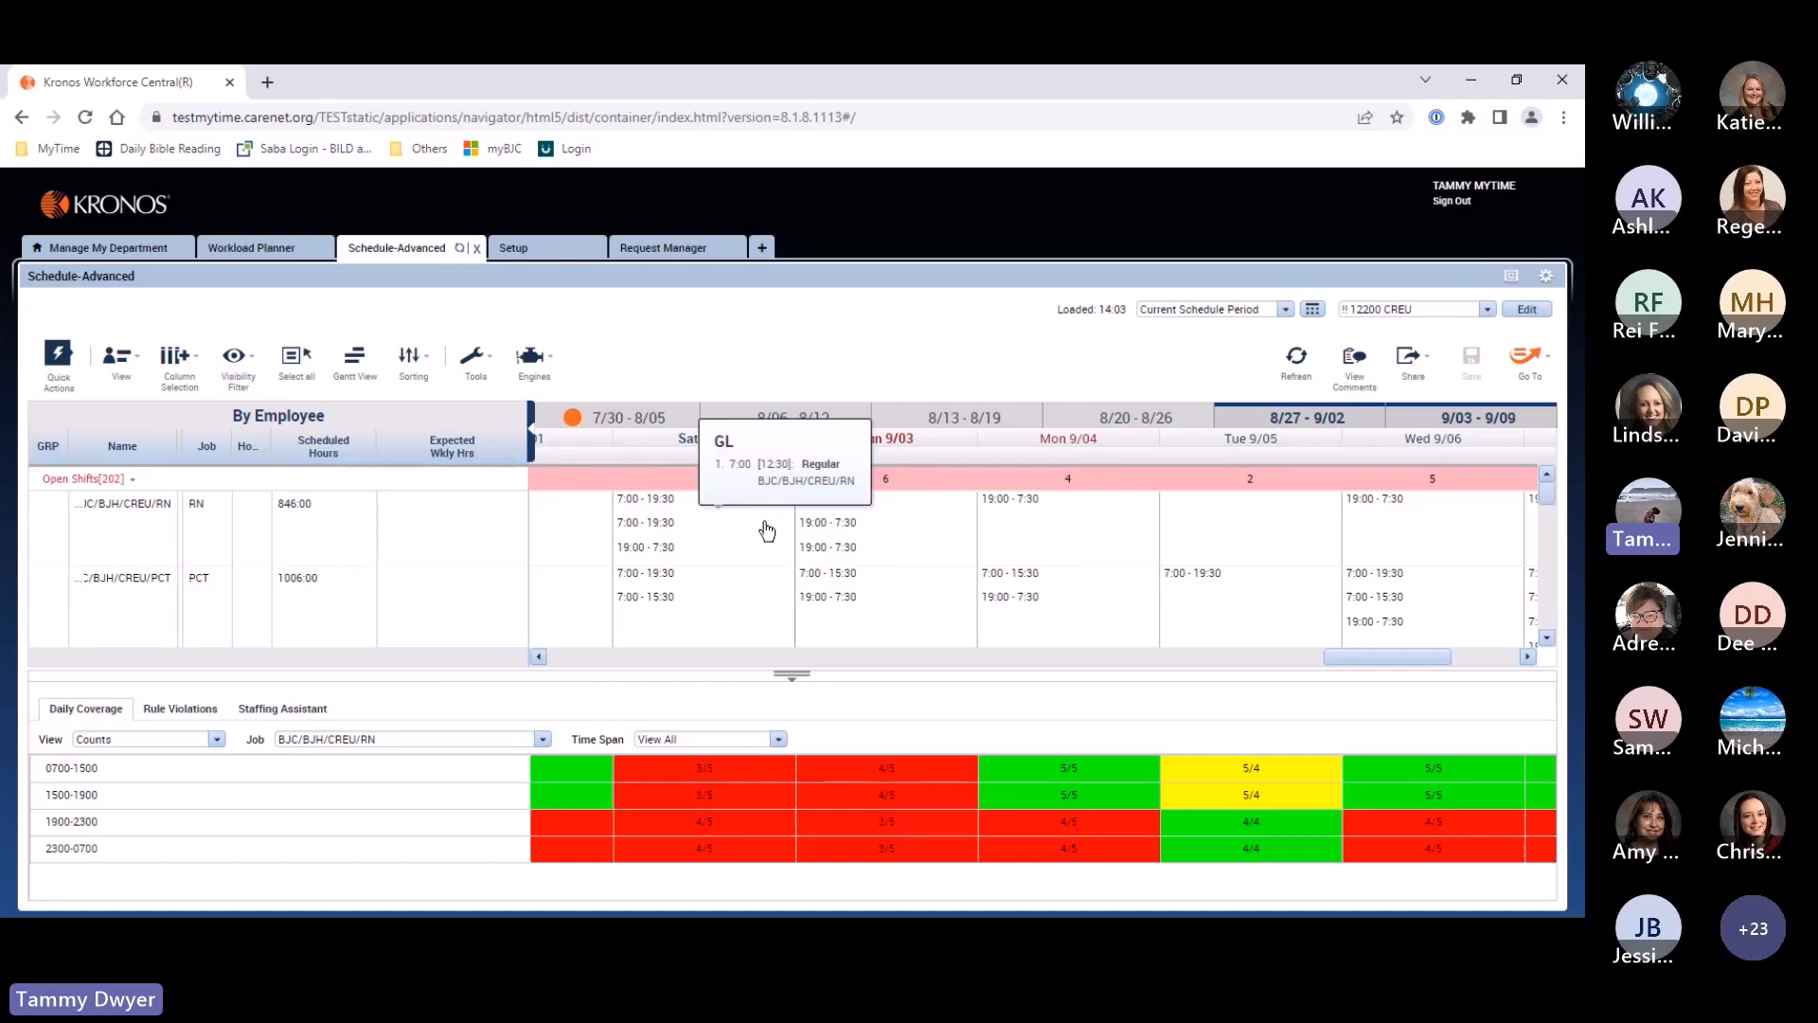
# Set the work rule transfer of the first 7:00-19:30 RN open shift on Sat 9/02 to INCENTIVE ELIGIBLE.
pyautogui.click(650, 509)
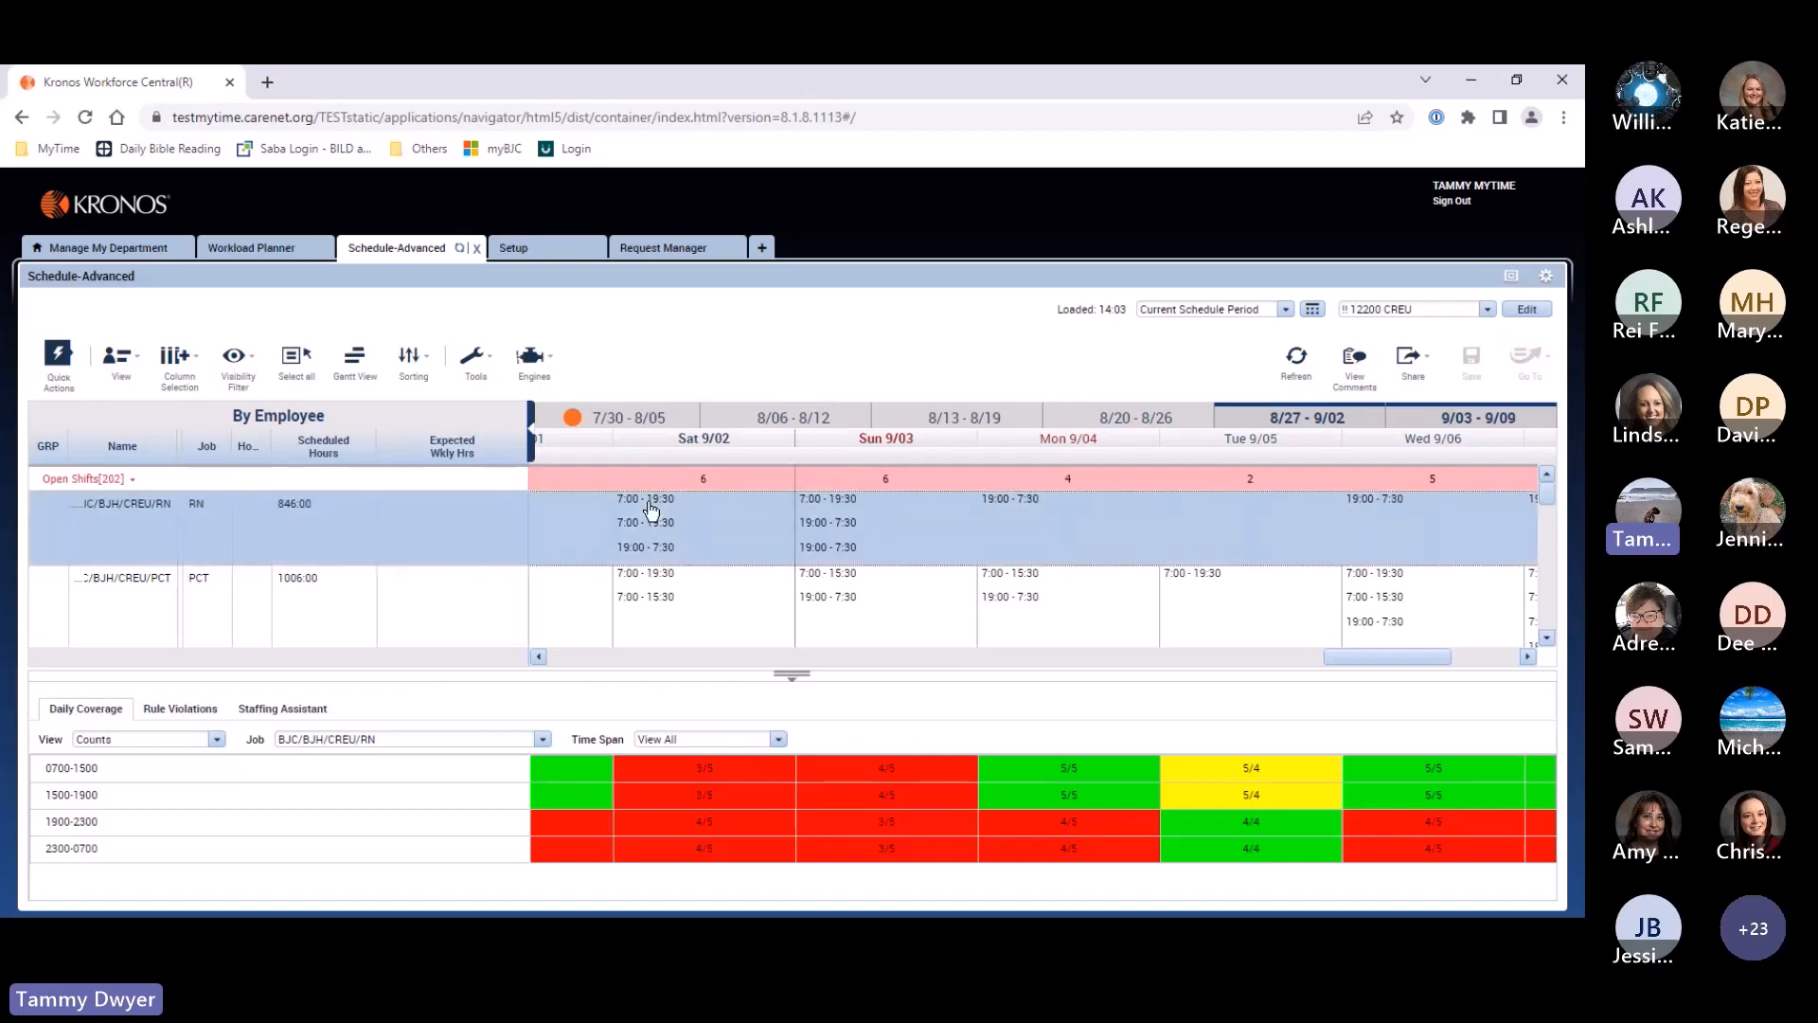
pyautogui.doubleClick(650, 507)
pyautogui.click(1158, 604)
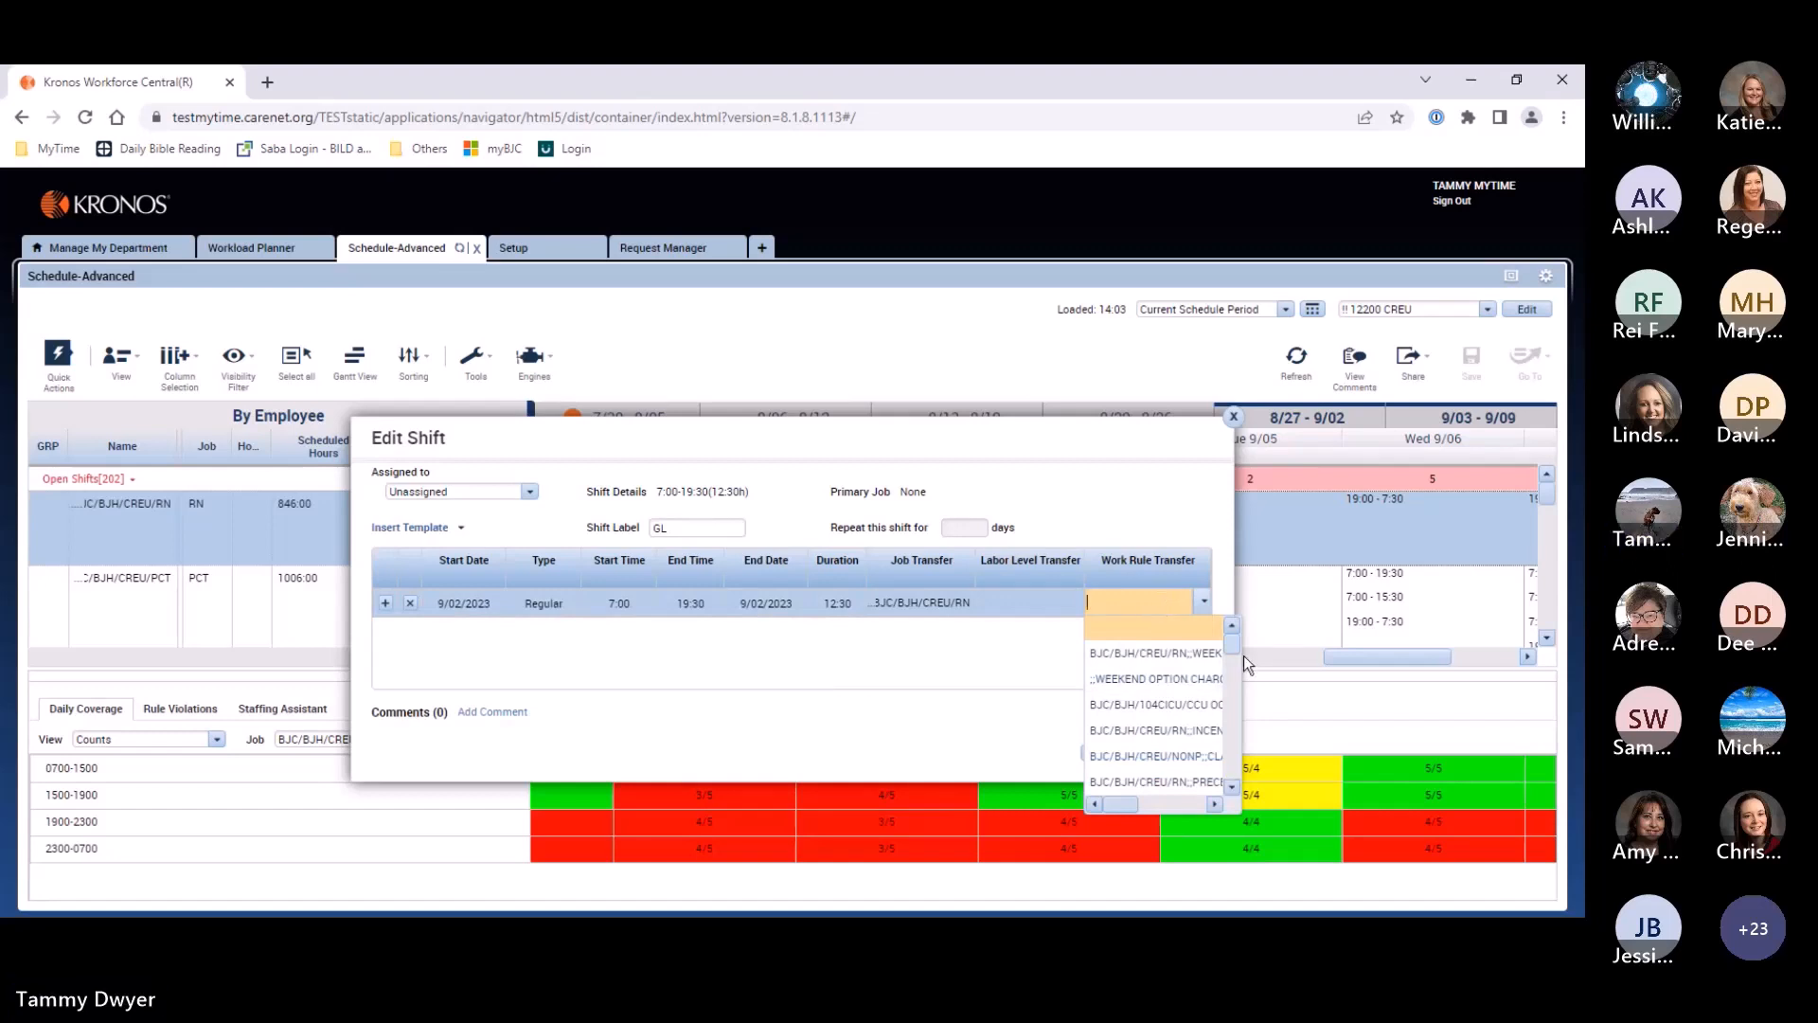
pyautogui.write('im')
pyautogui.press('BackSpace')
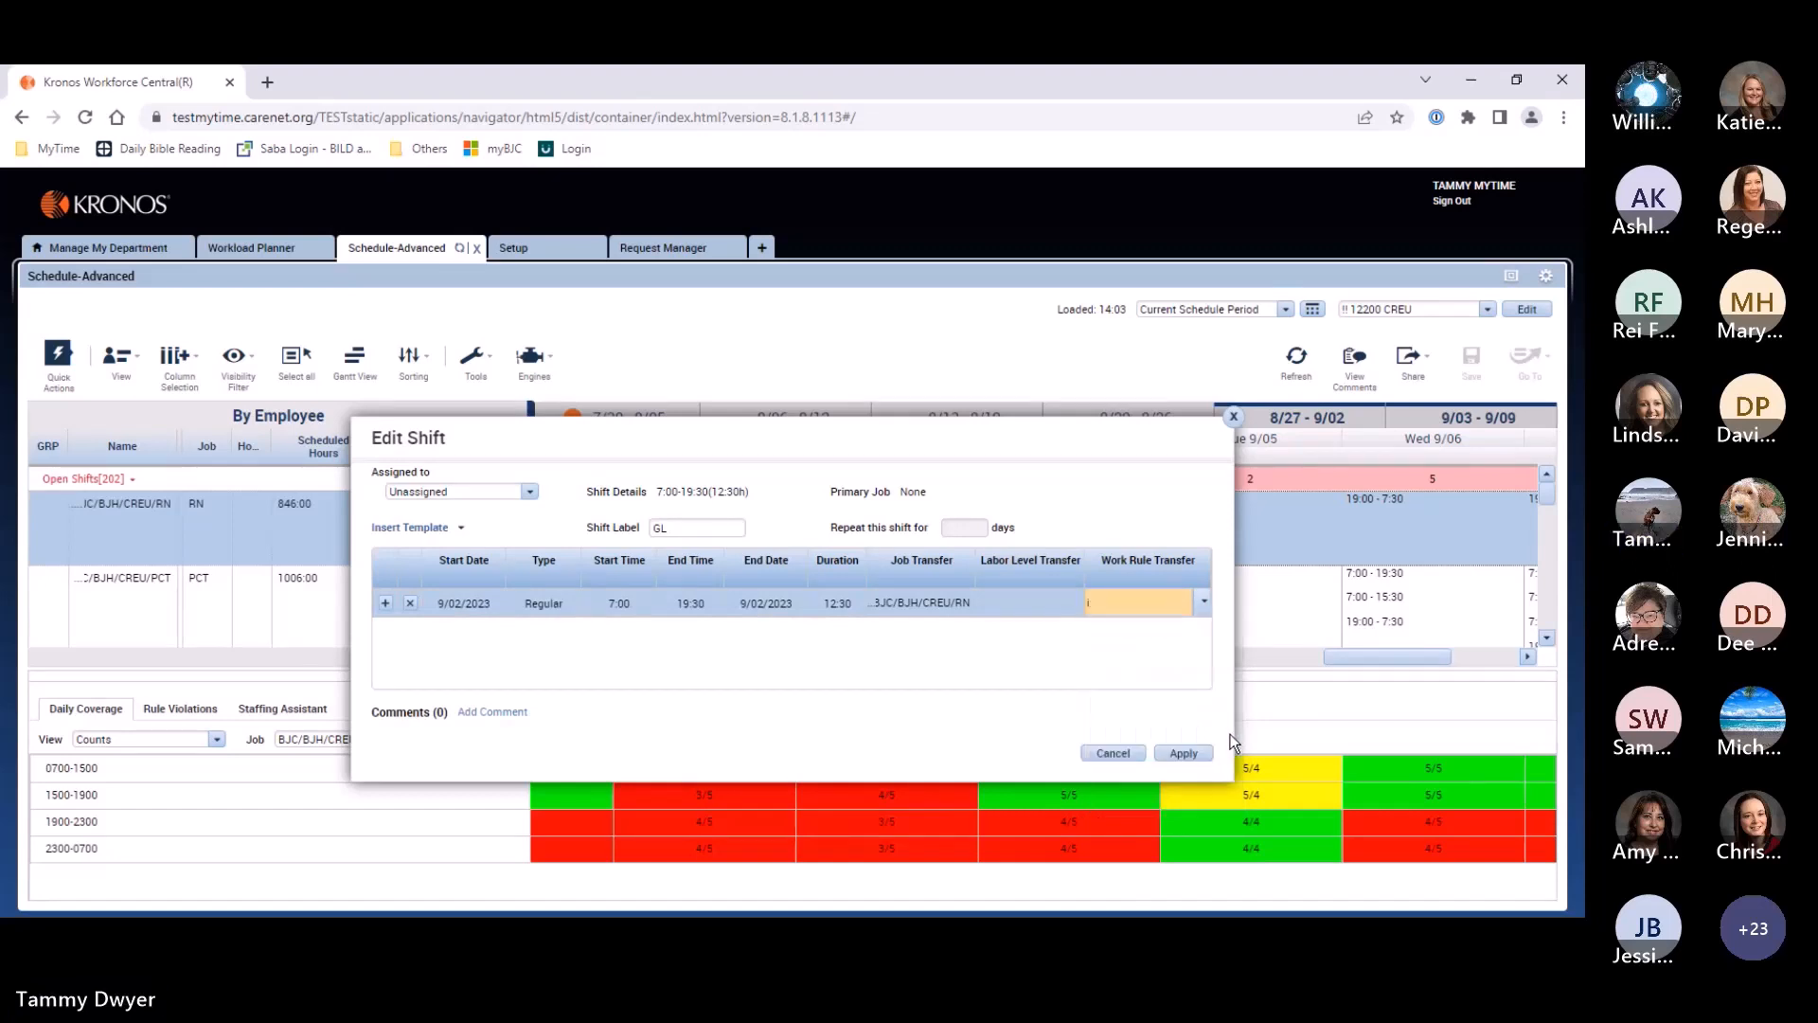
pyautogui.click(1146, 627)
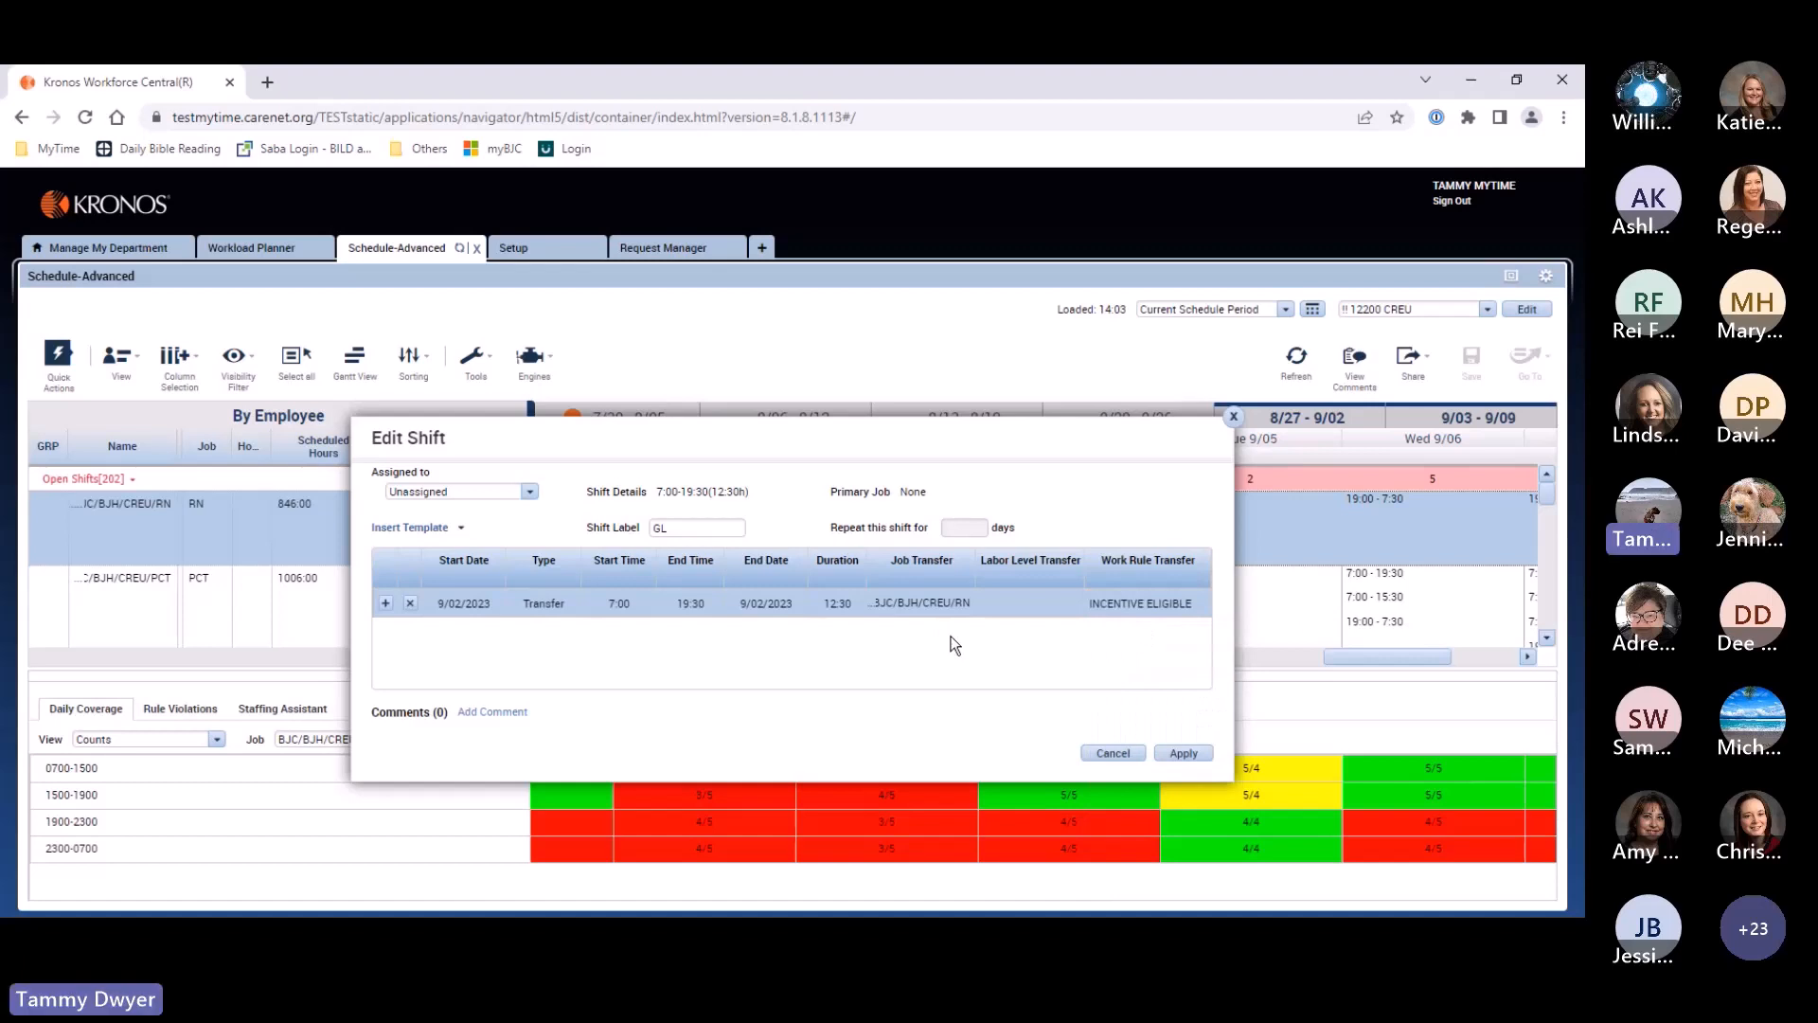
# Add an Incentive Eligible comment with the note "Tier 1 $30/hr" to the shift and apply the changes.
pyautogui.click(492, 713)
pyautogui.click(534, 738)
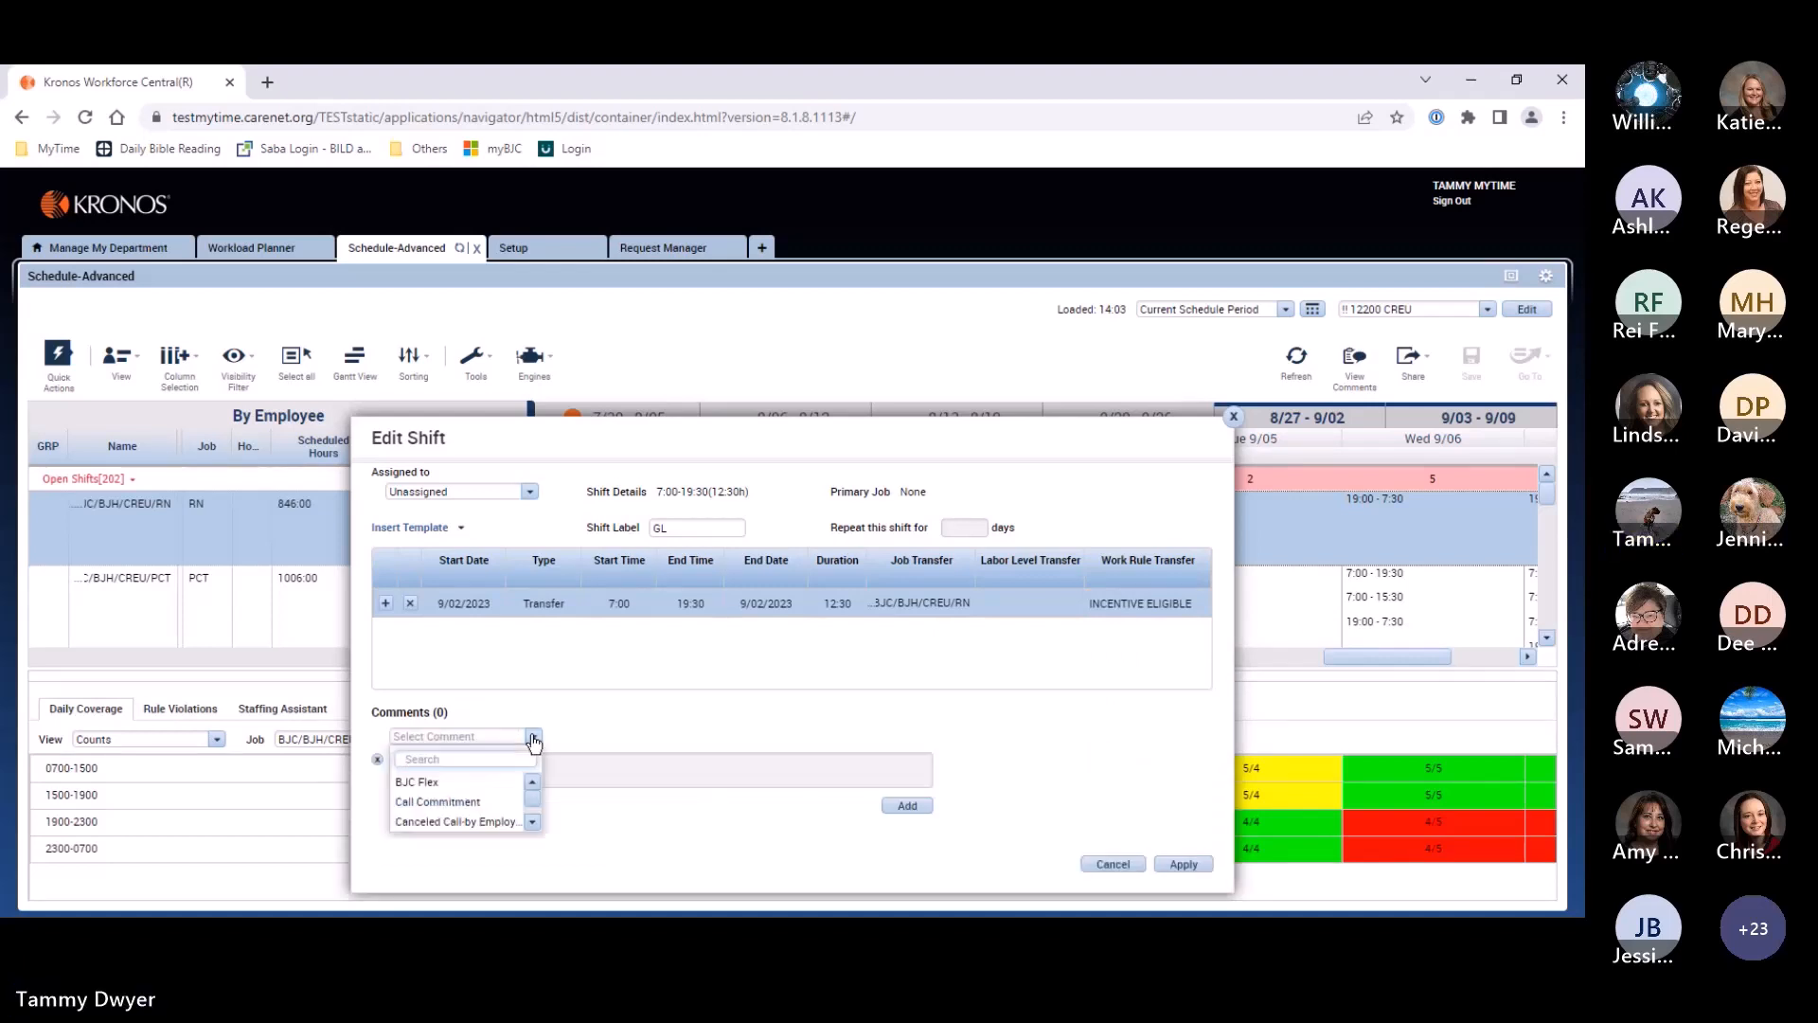
pyautogui.write('in')
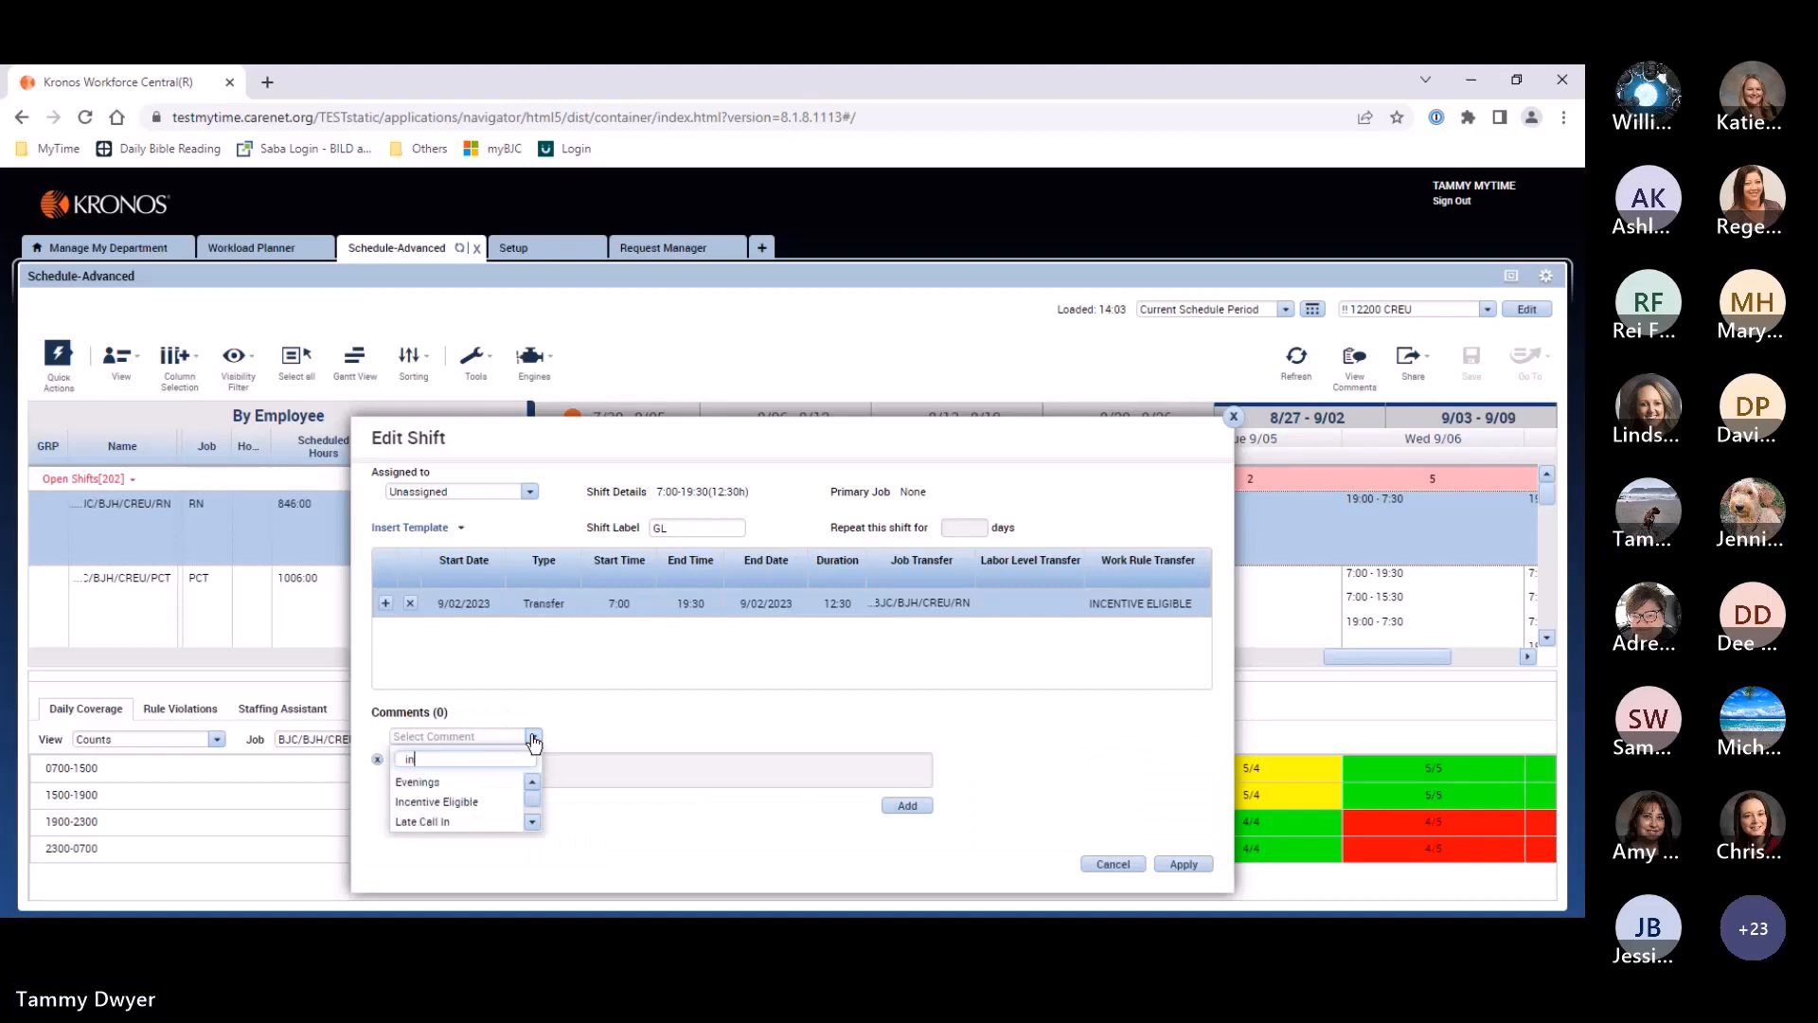
pyautogui.click(486, 802)
pyautogui.click(460, 778)
pyautogui.write('T')
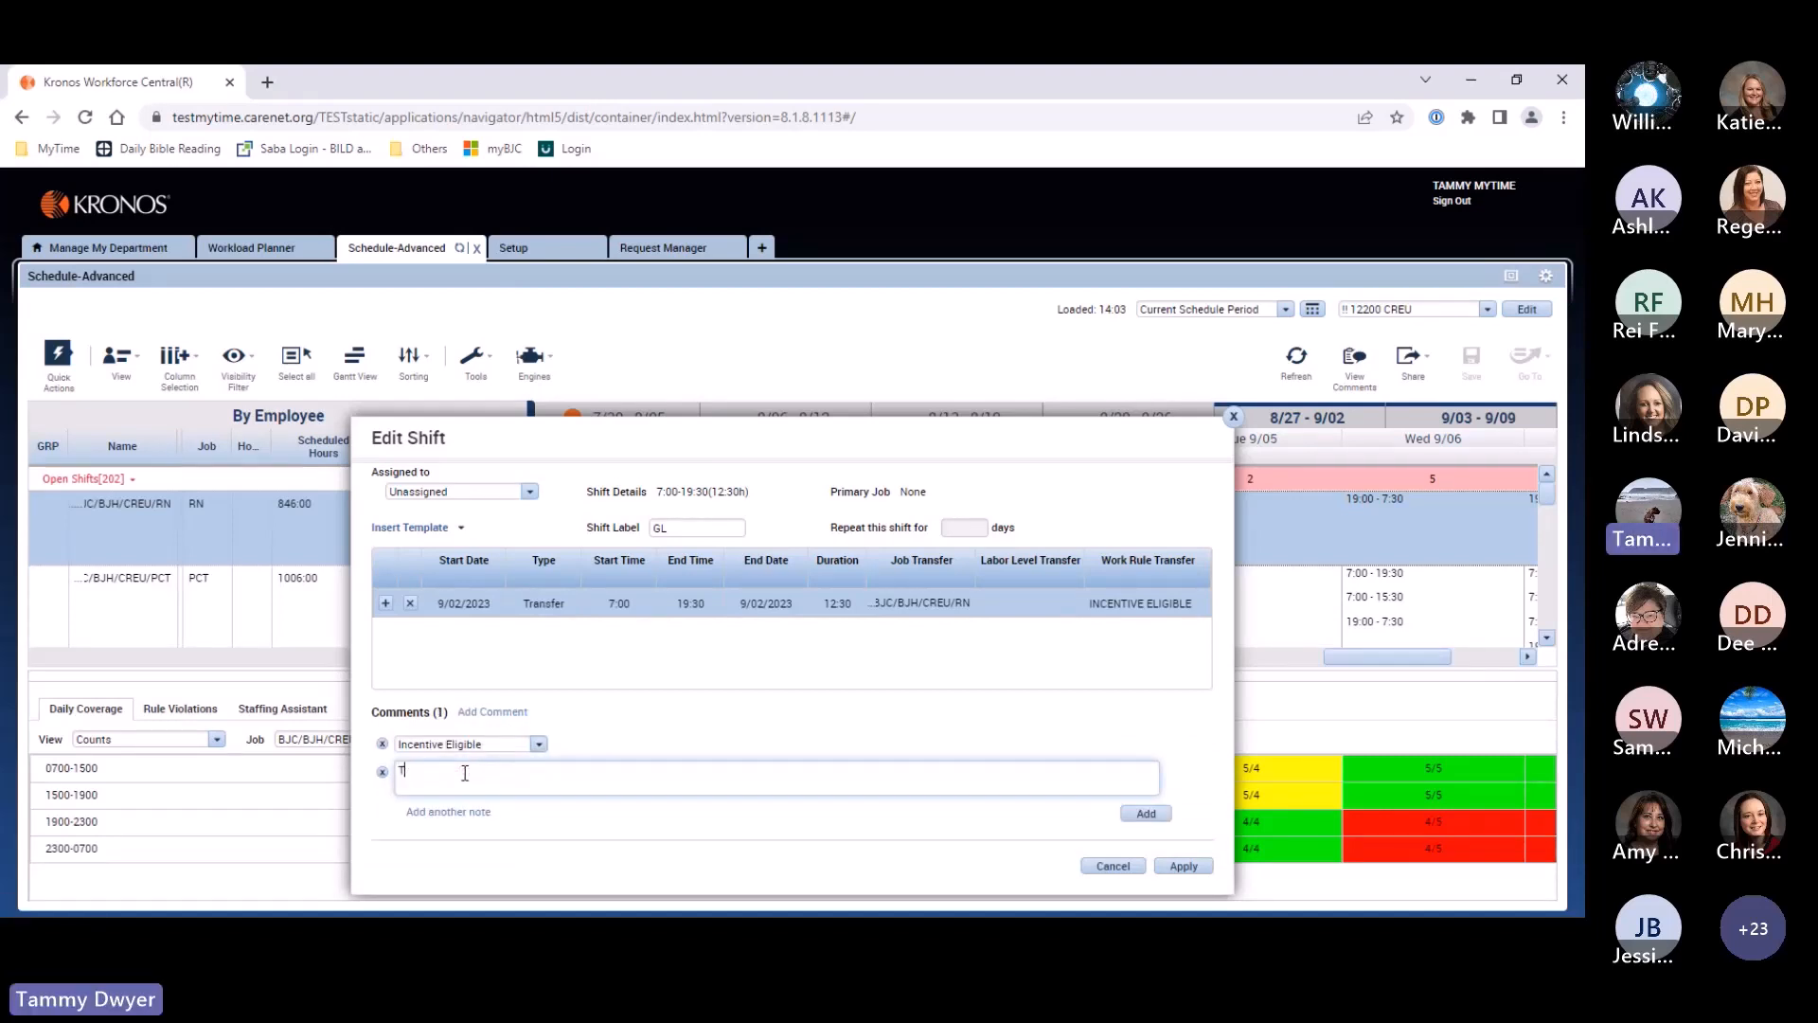
pyautogui.write('ier 1 $30/hr')
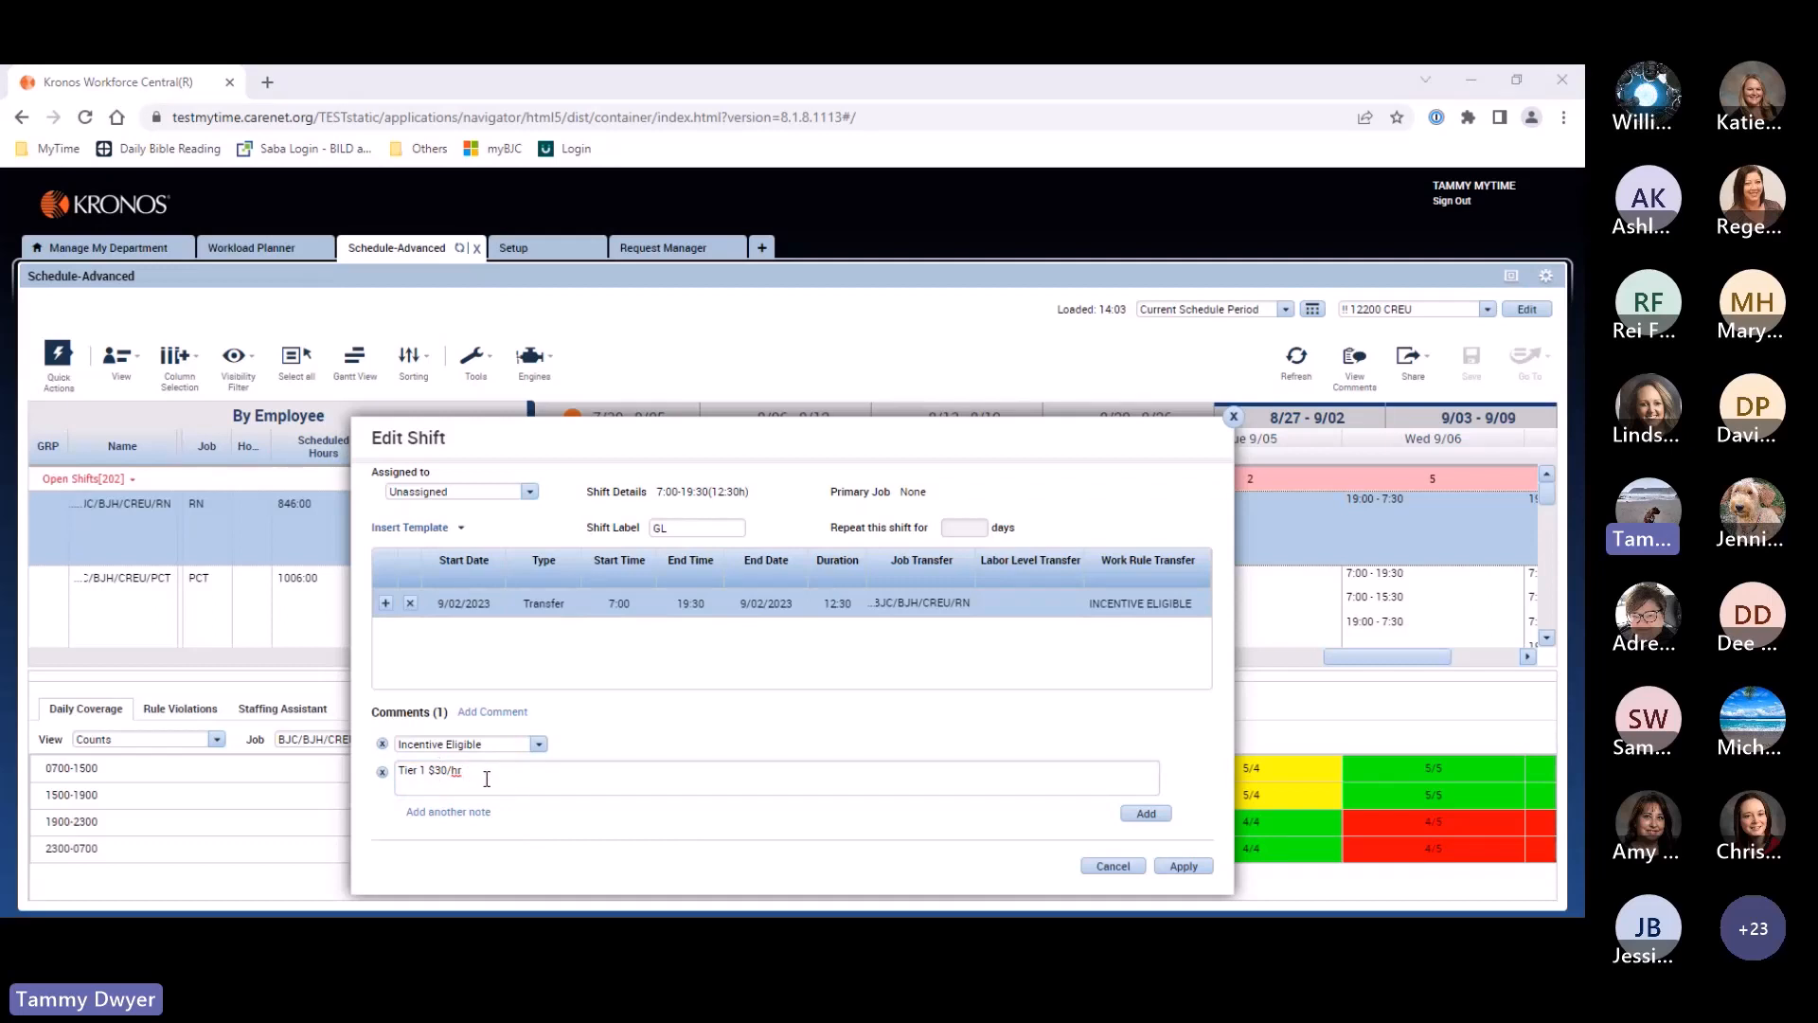
pyautogui.click(1184, 865)
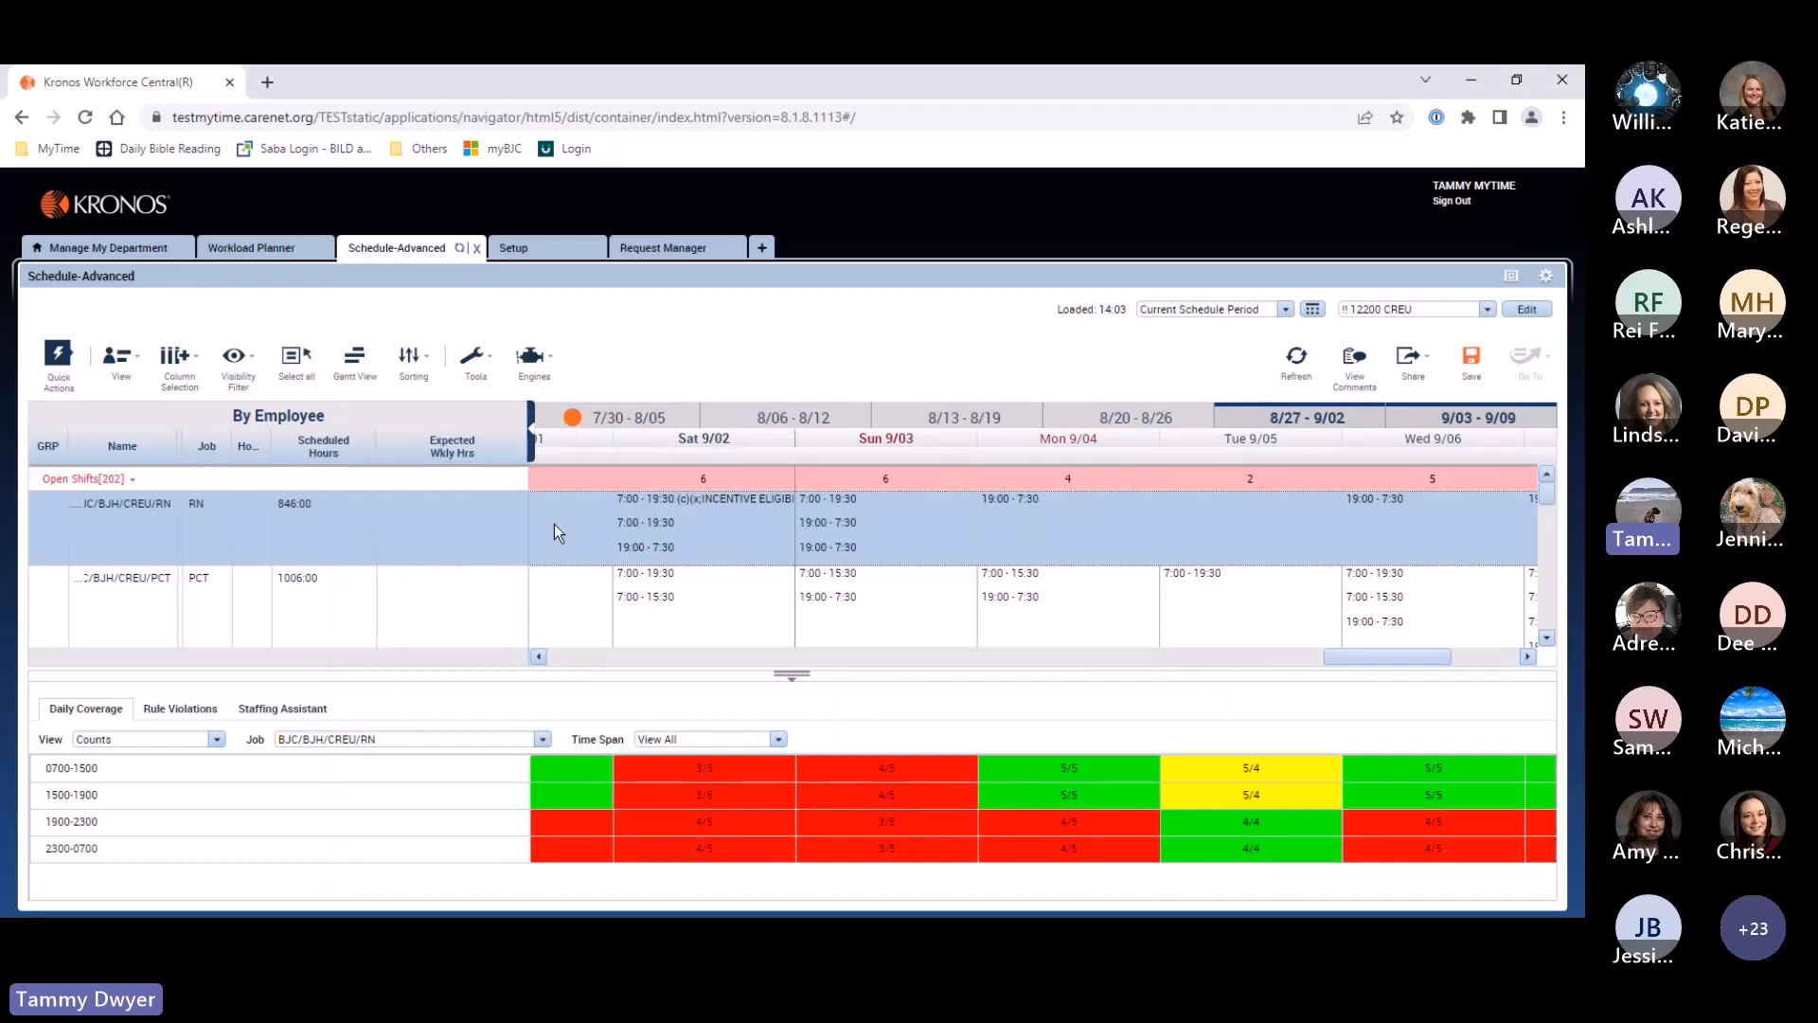
# Reopen the incentive-eligible 7:00-19:30 shift on Sat 9/02 and examine the CREU jobs in the job transfer search.
pyautogui.moveTo(668, 528)
pyautogui.doubleClick(640, 508)
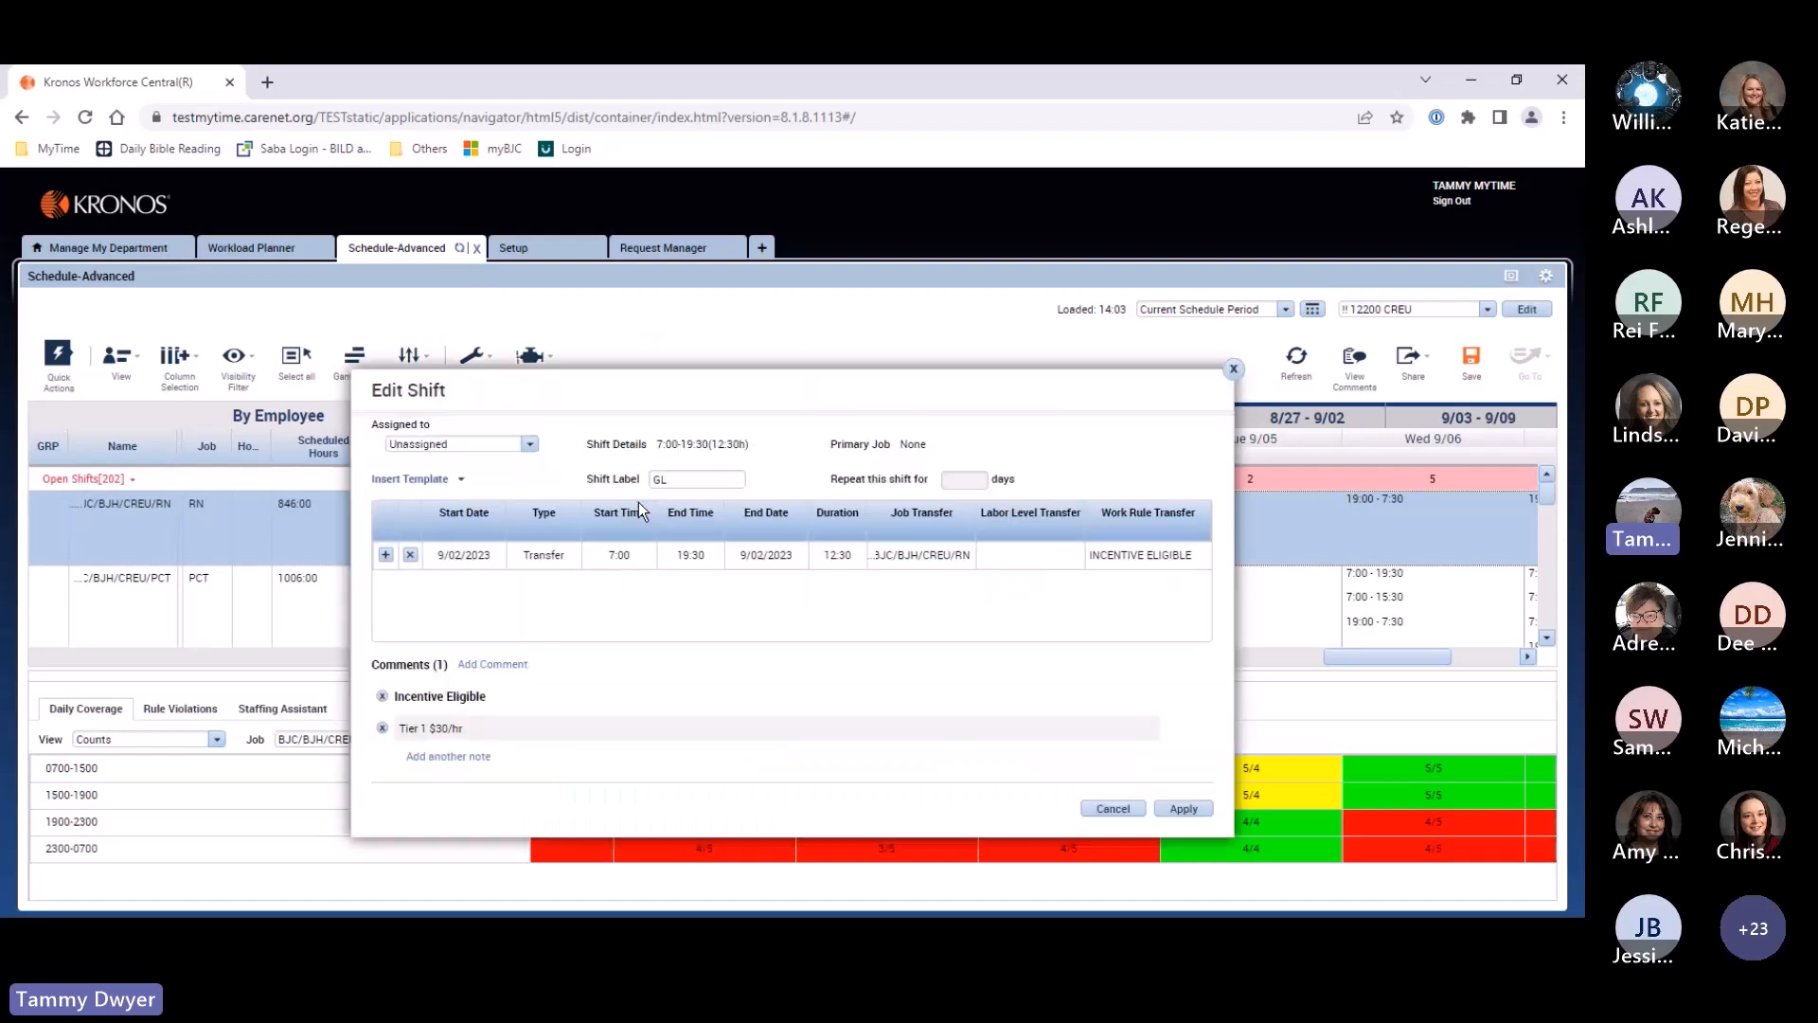
pyautogui.click(956, 564)
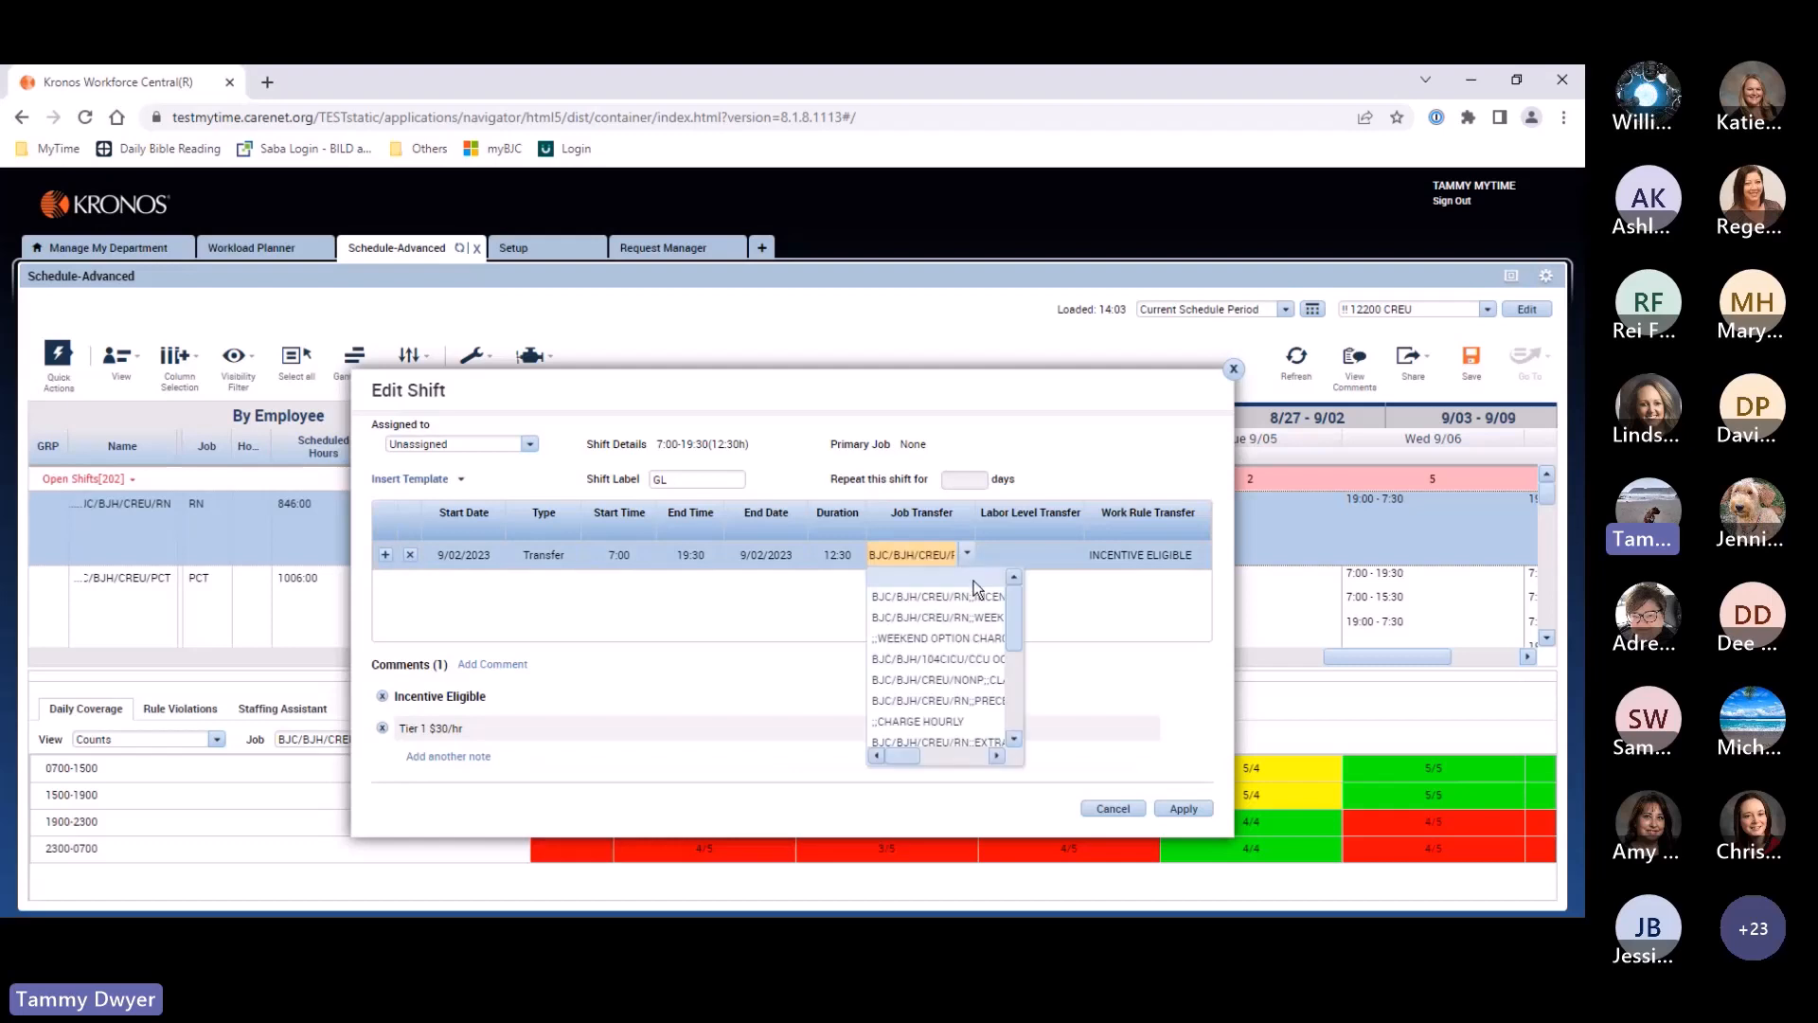
pyautogui.moveTo(1008, 625); pyautogui.dragTo(1010, 725)
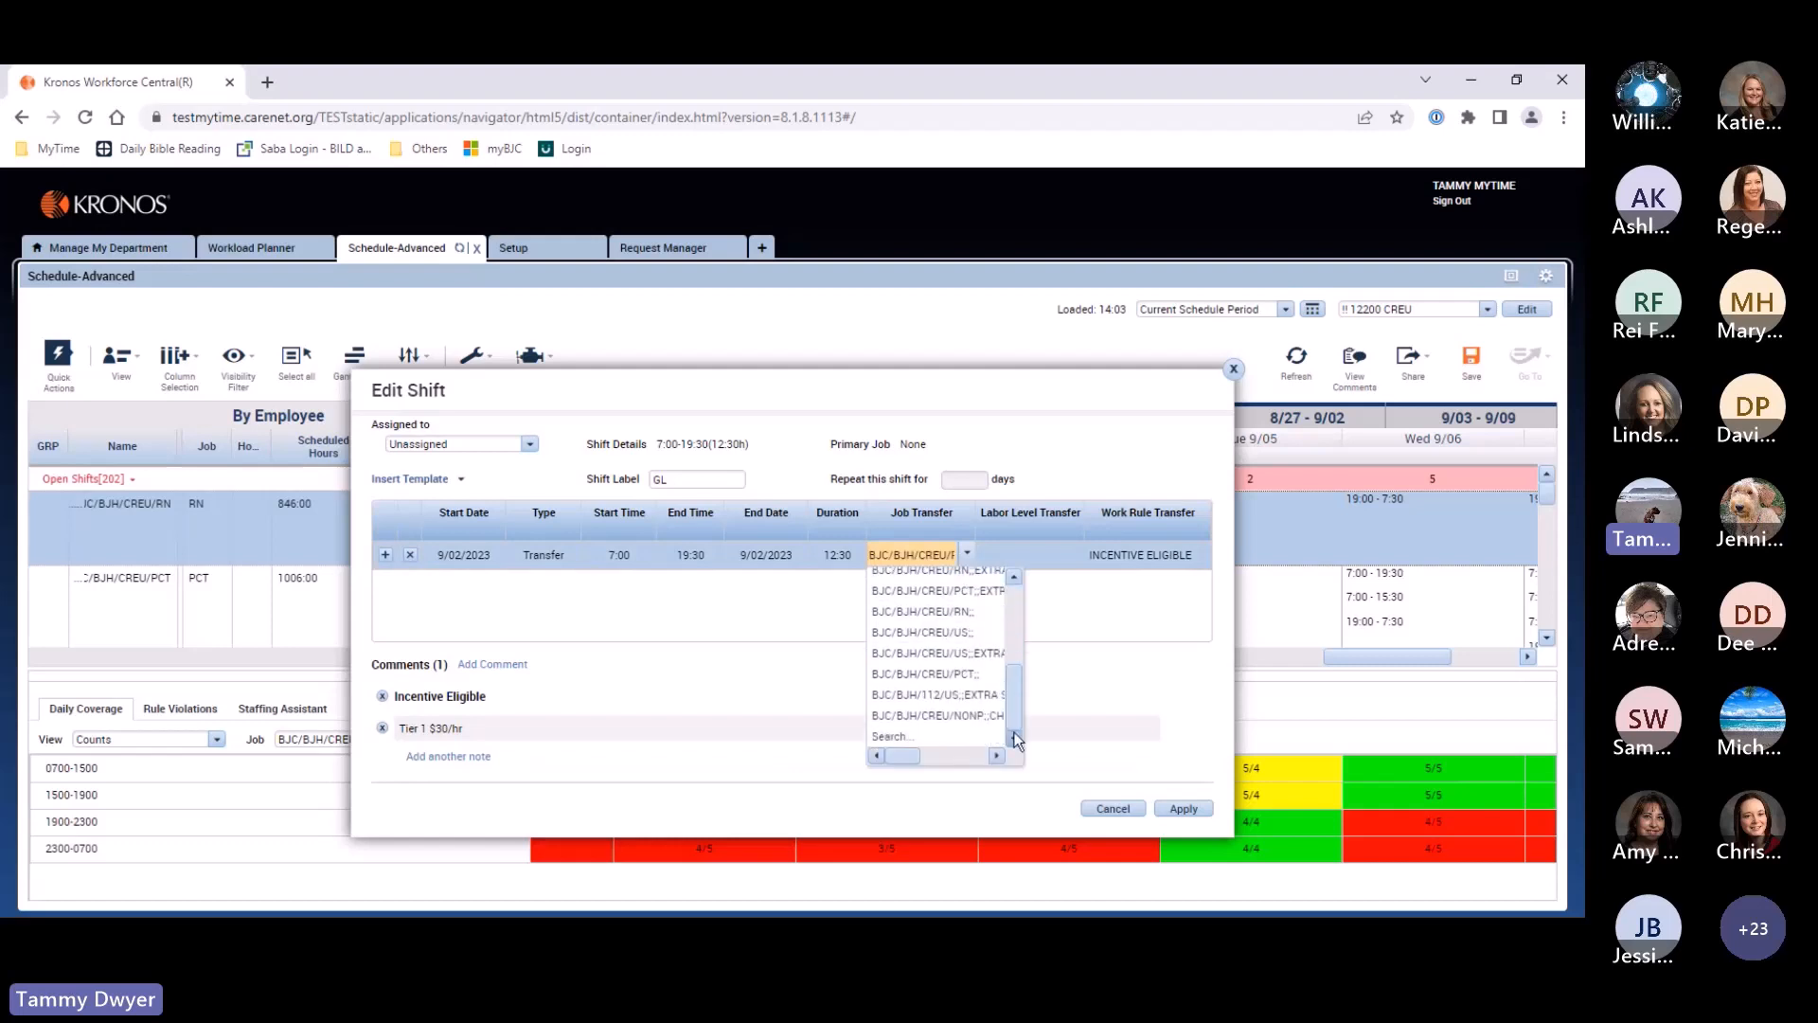
pyautogui.click(900, 737)
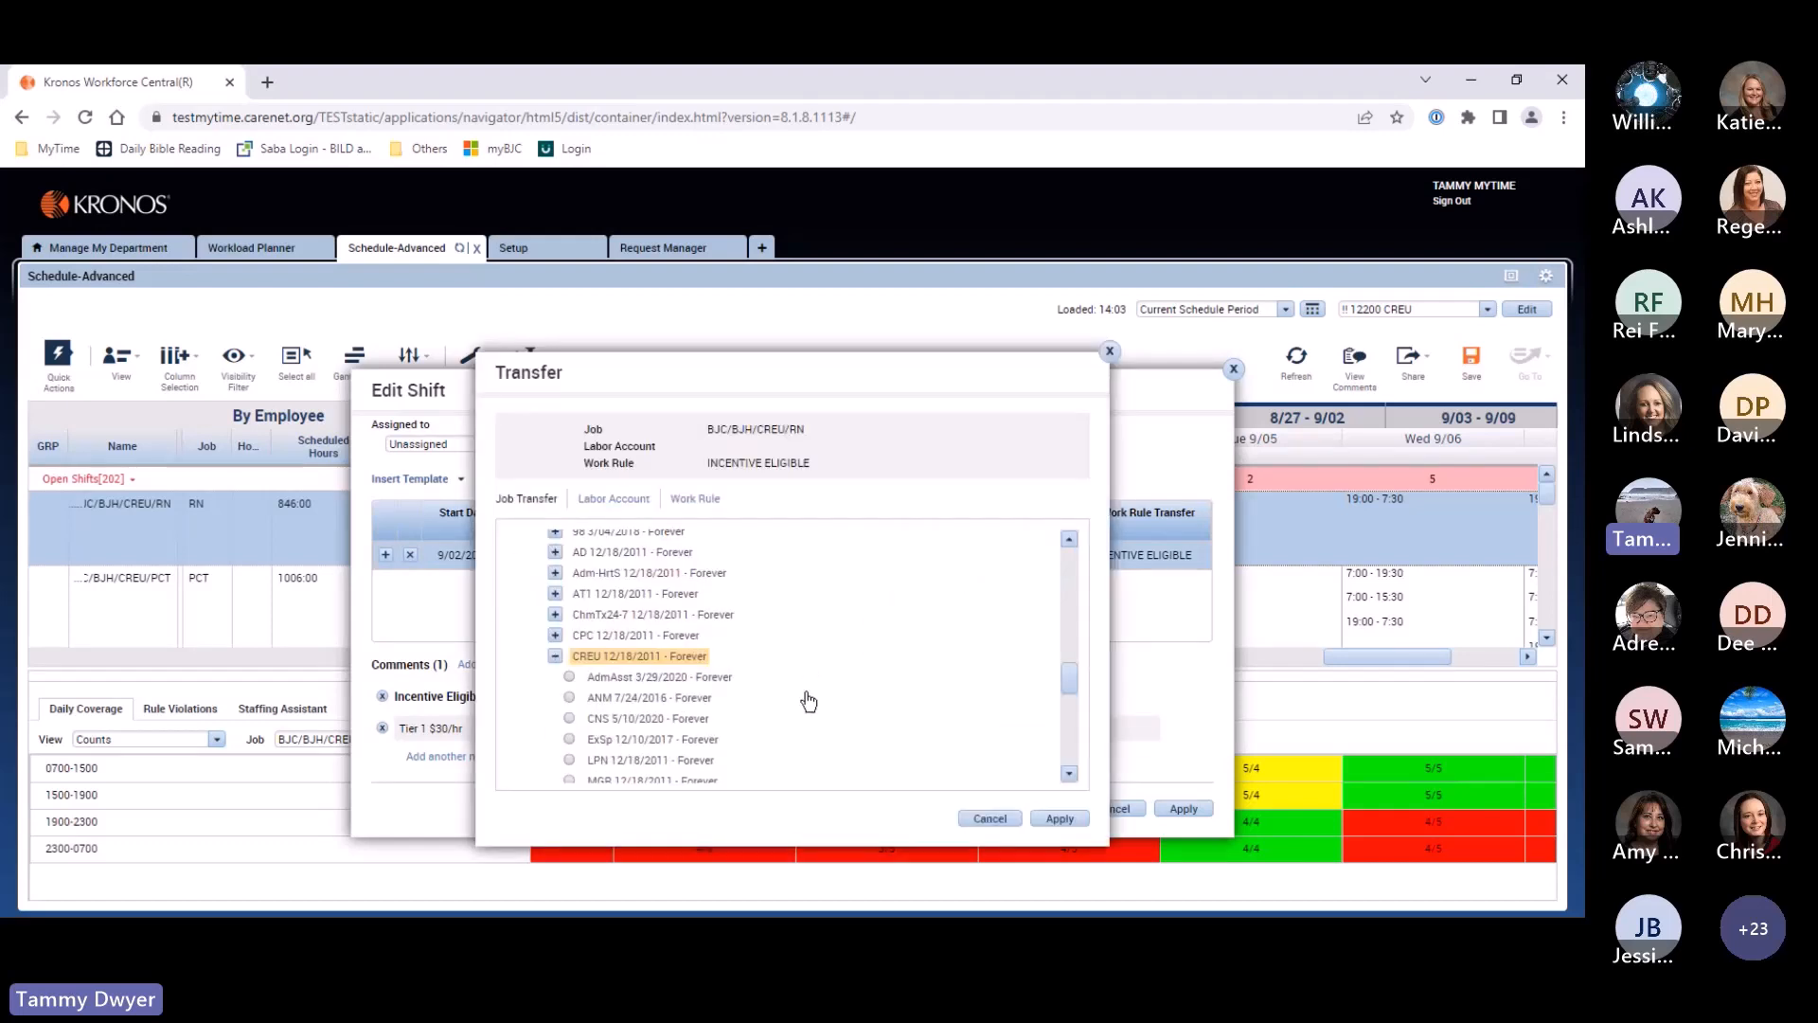
pyautogui.scroll(-1, 805, 717)
pyautogui.scroll(-1, 805, 717)
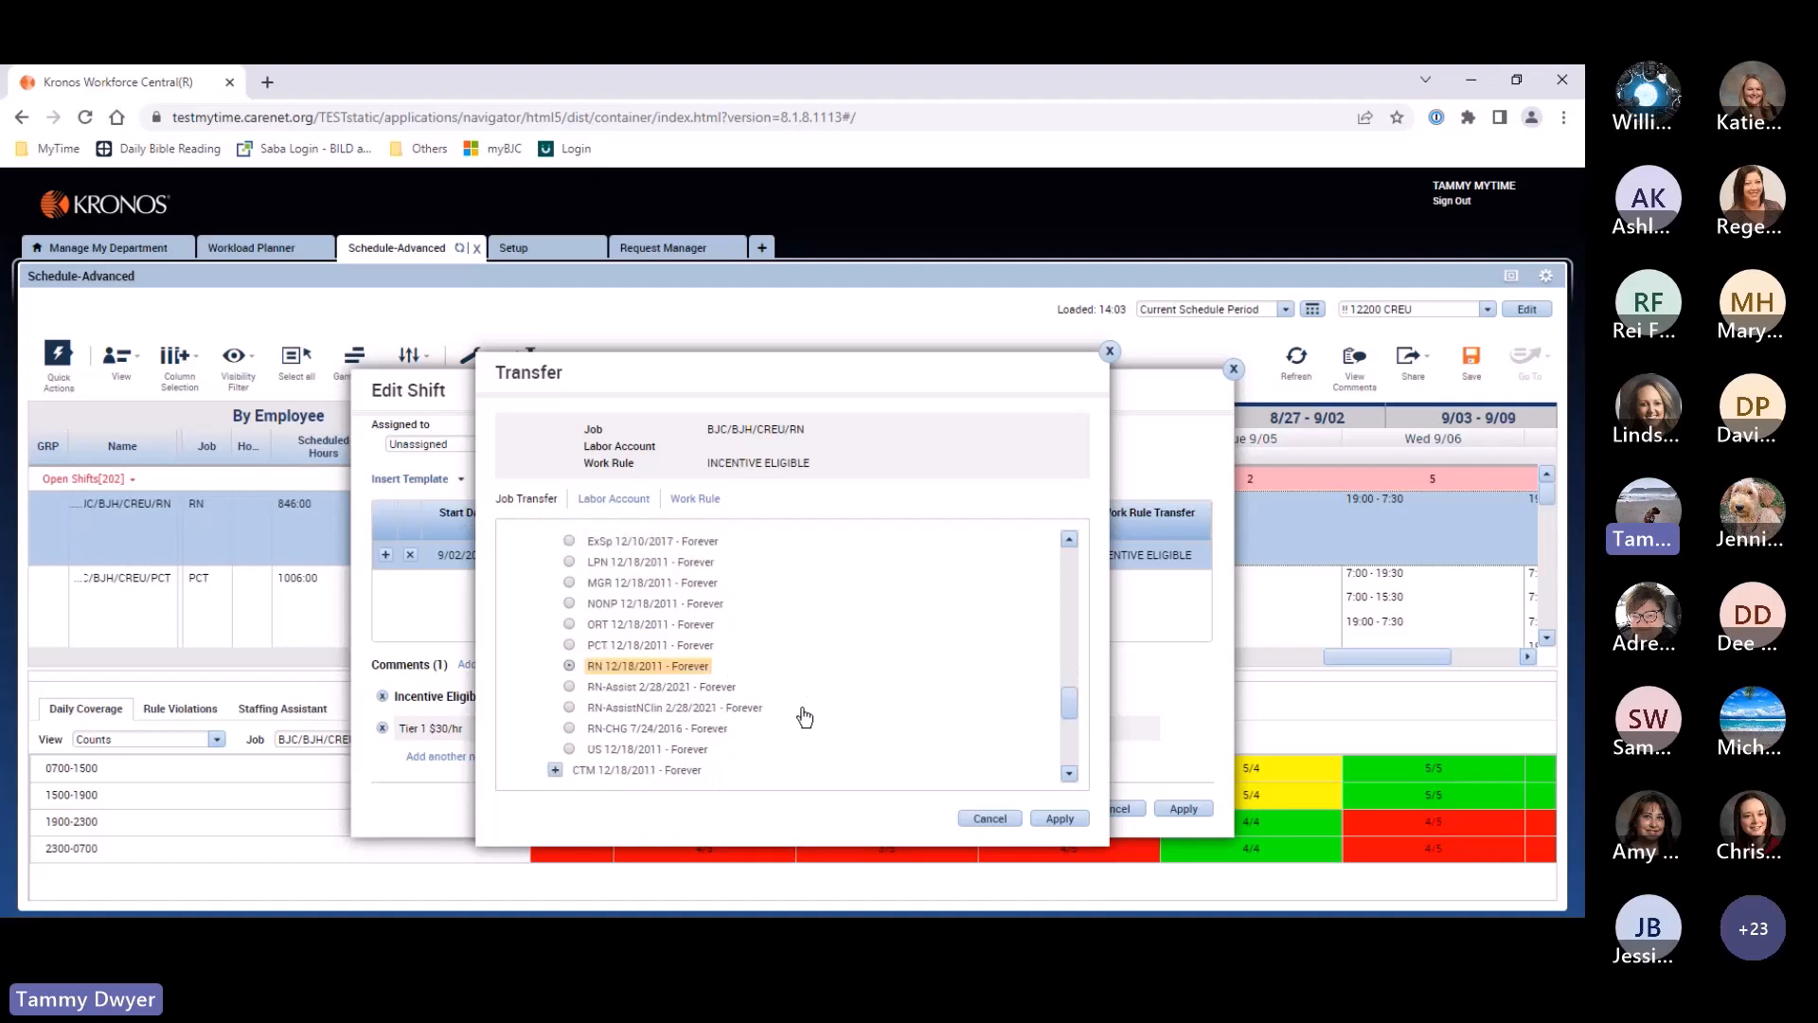
pyautogui.scroll(-1, 805, 717)
pyautogui.scroll(-1, 805, 717)
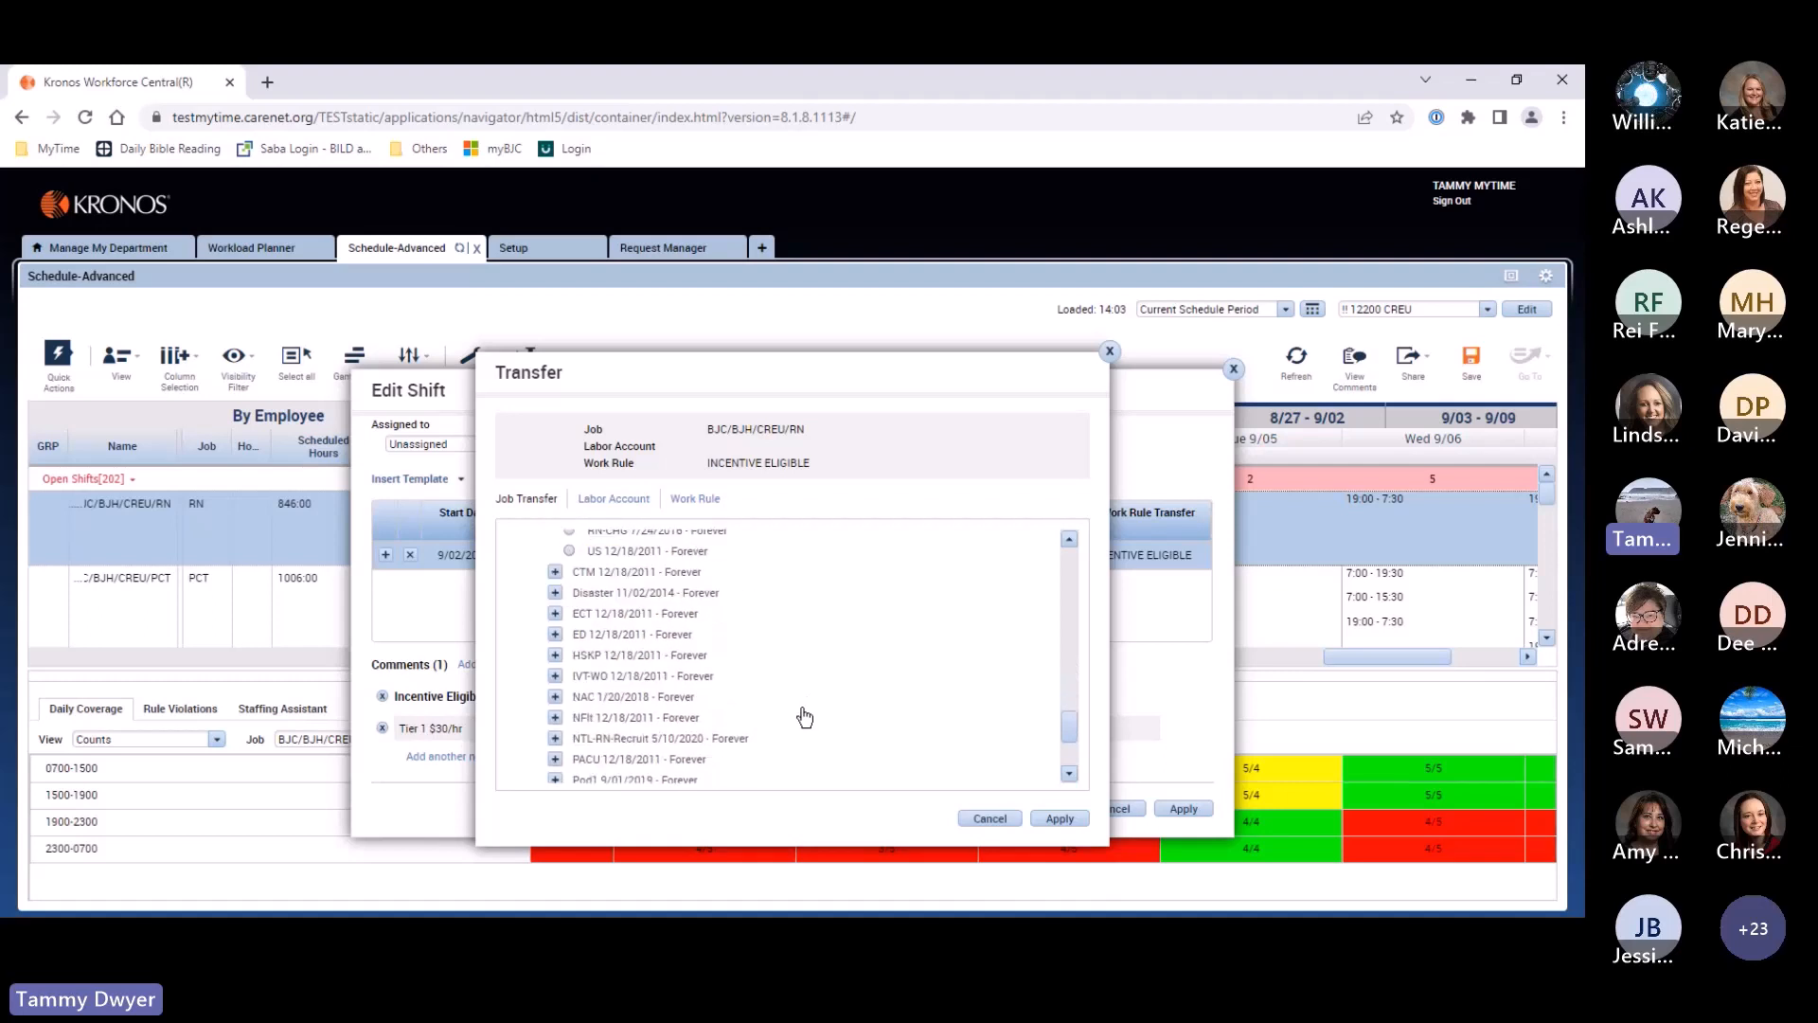
# Examine the RN-EX job options under unit 44I, leave the transfer search without choosing one, and close the shift editor.
pyautogui.scroll(5, 805, 717)
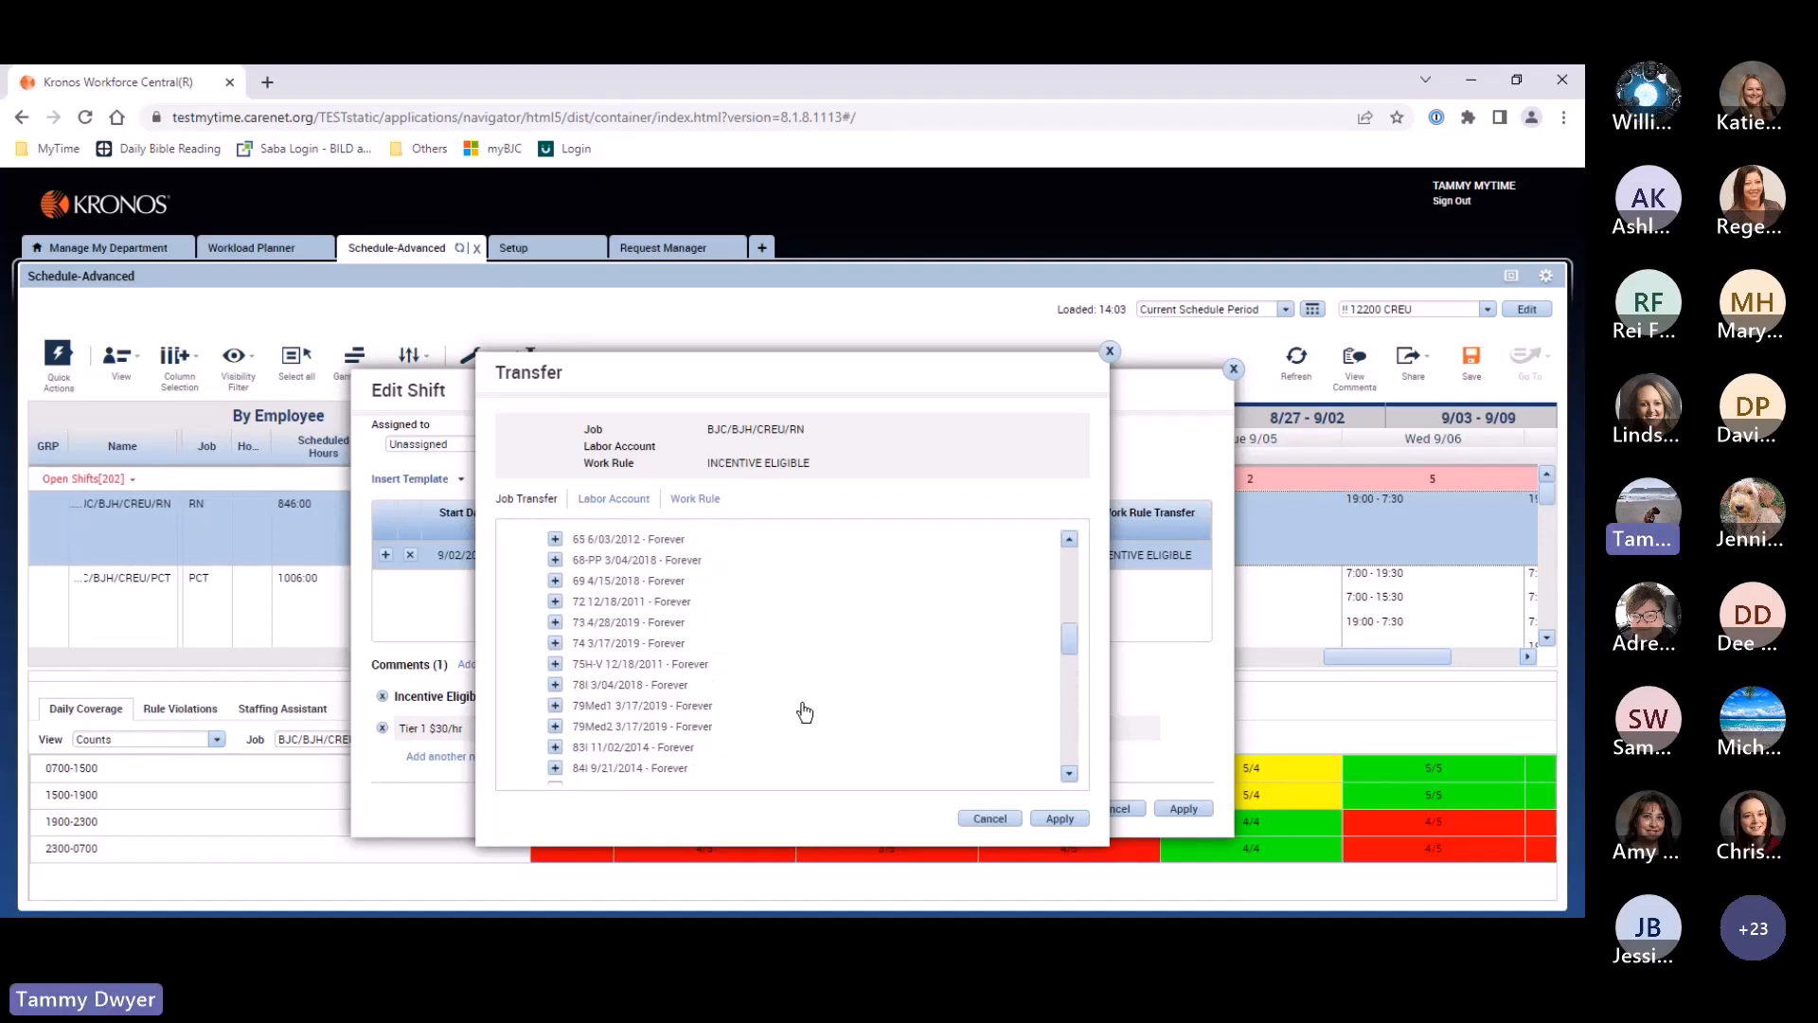
pyautogui.scroll(1, 805, 715)
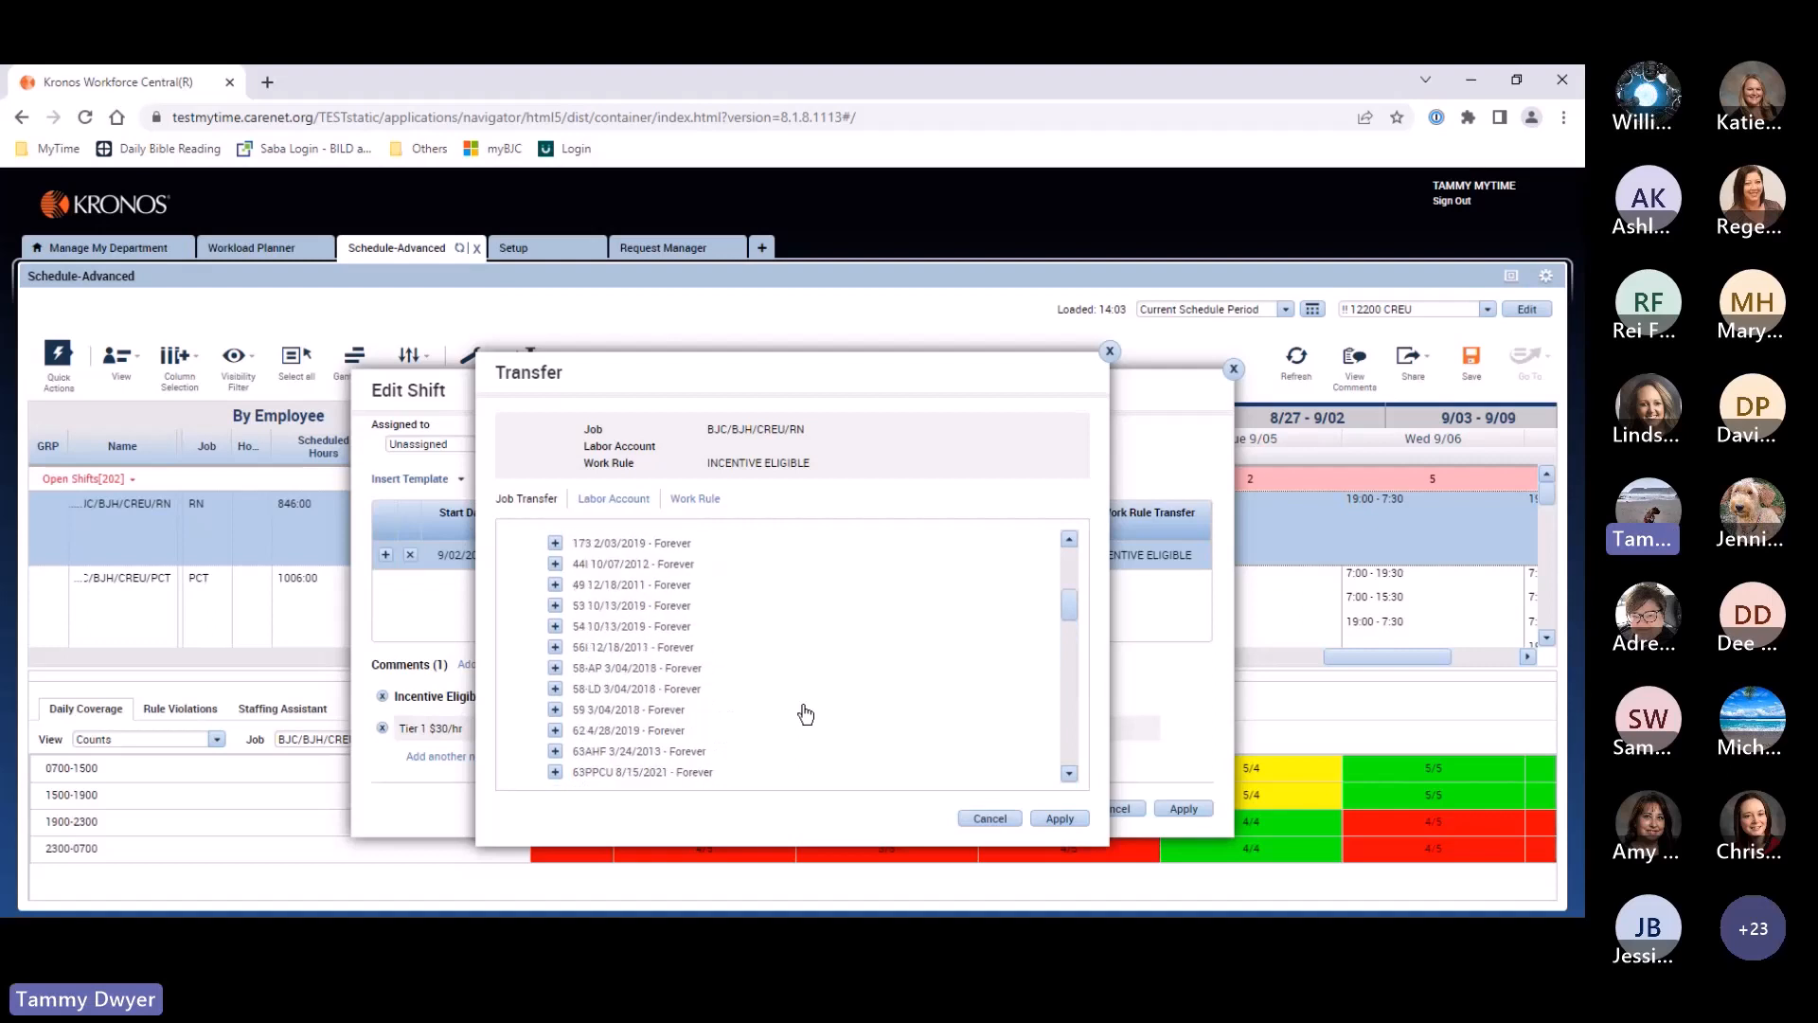
pyautogui.click(555, 563)
pyautogui.scroll(-4, 808, 690)
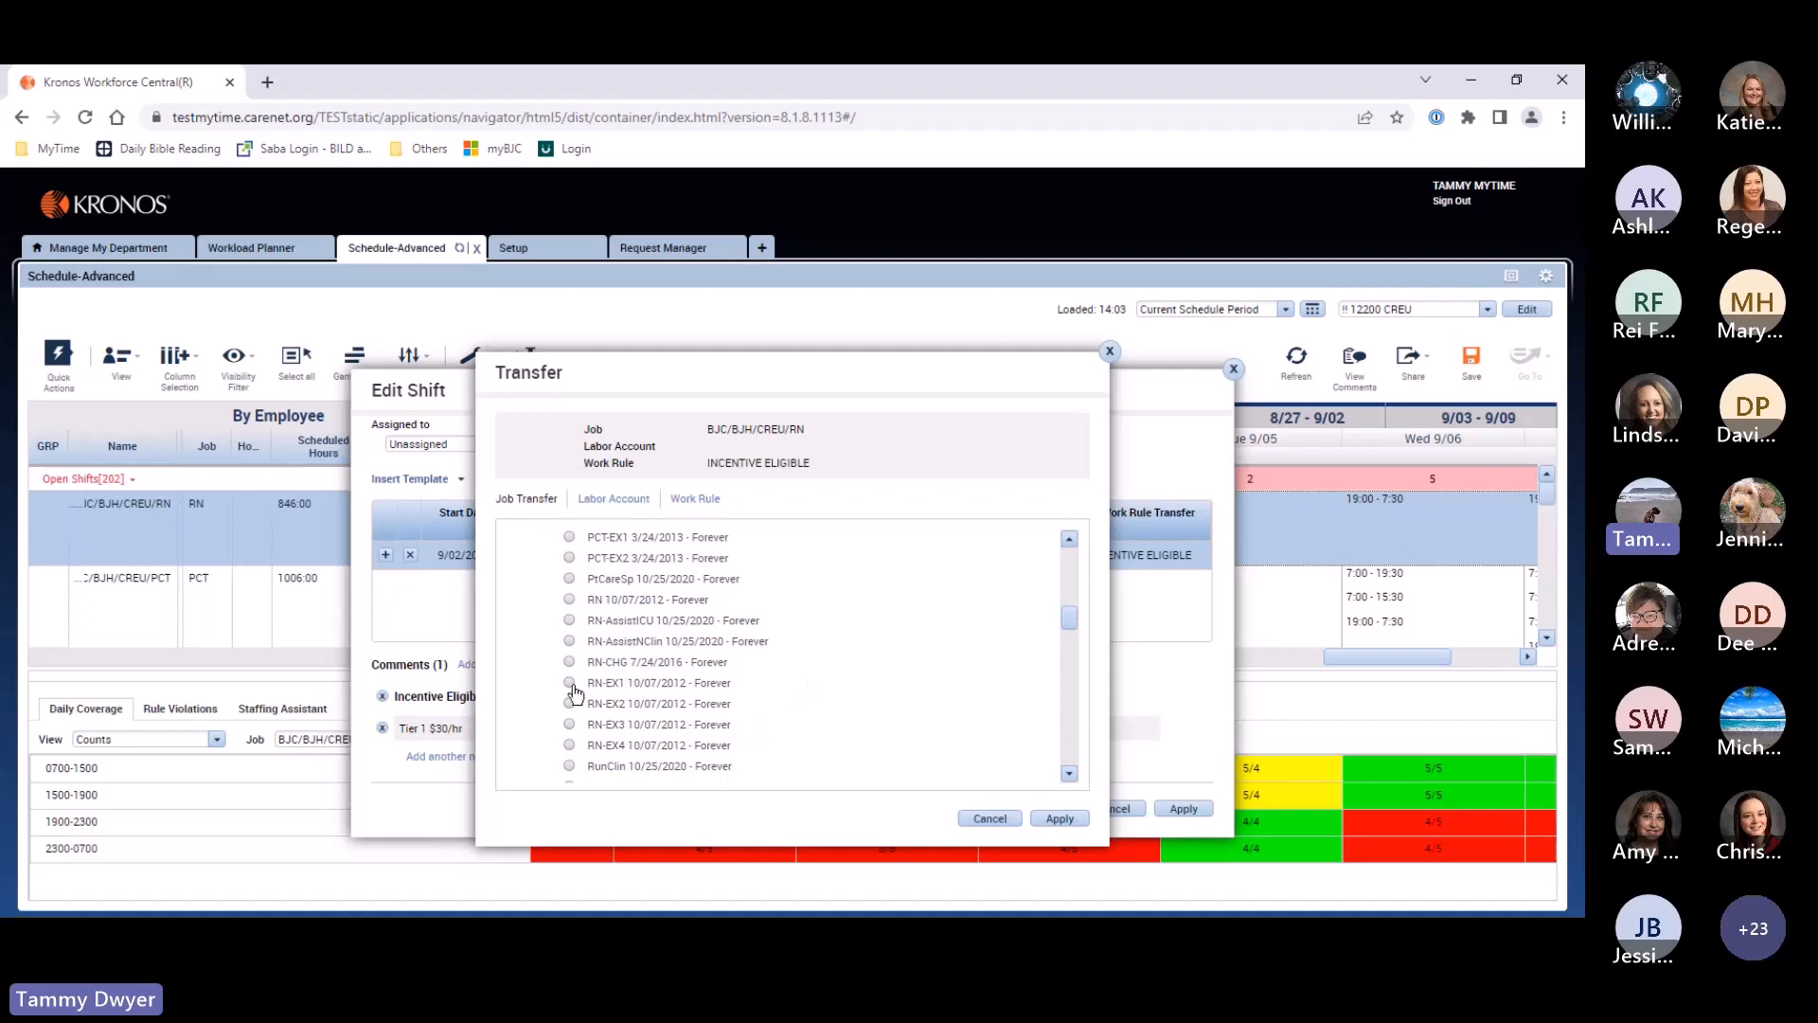
pyautogui.click(582, 685)
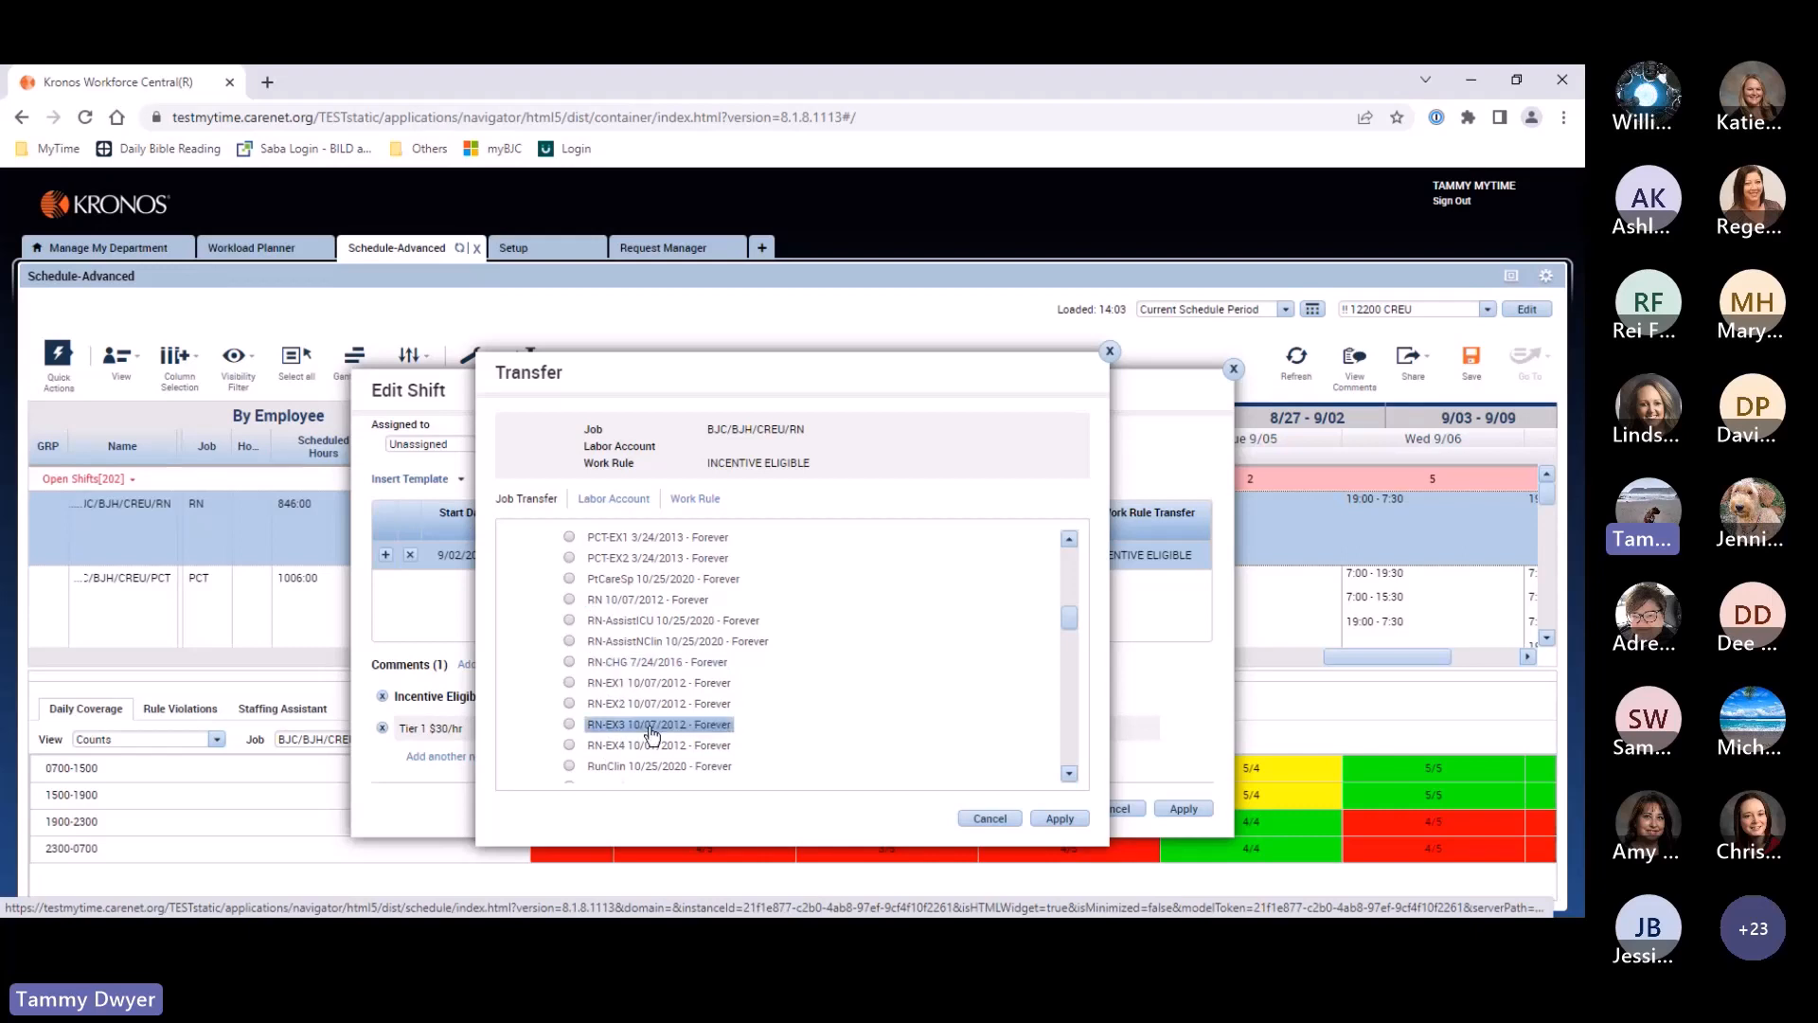
pyautogui.click(991, 820)
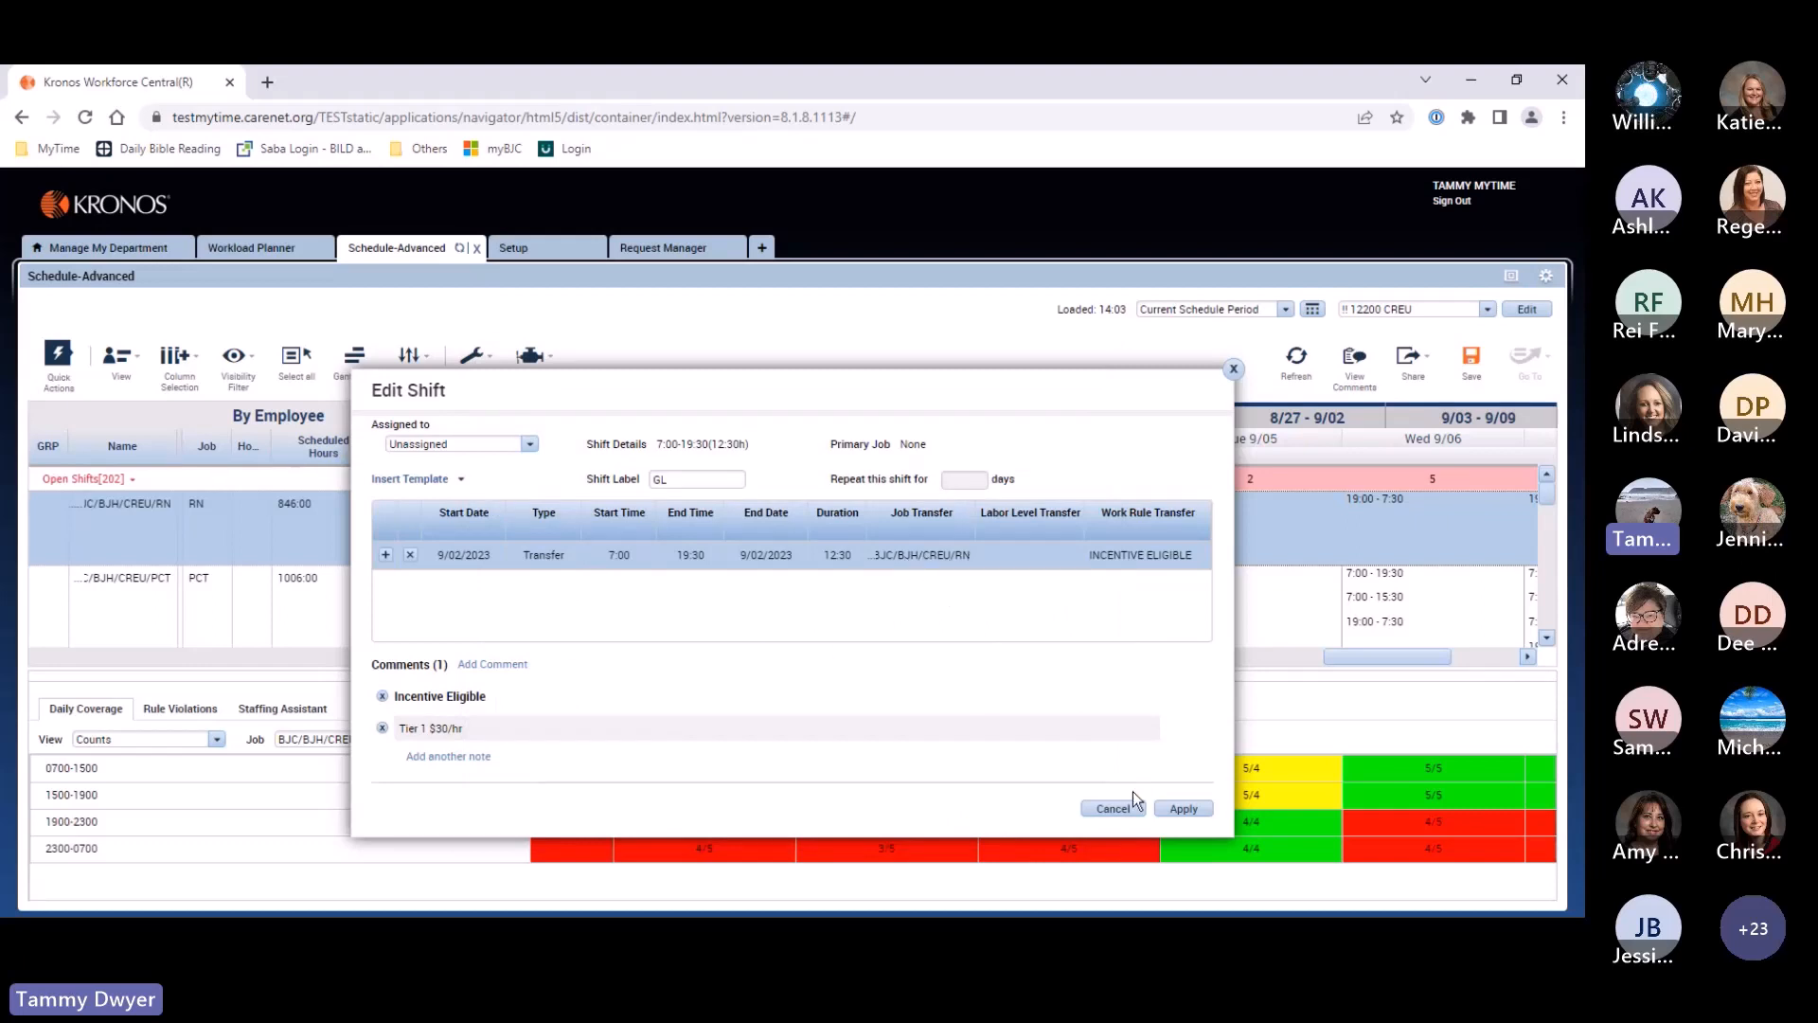
pyautogui.click(1184, 809)
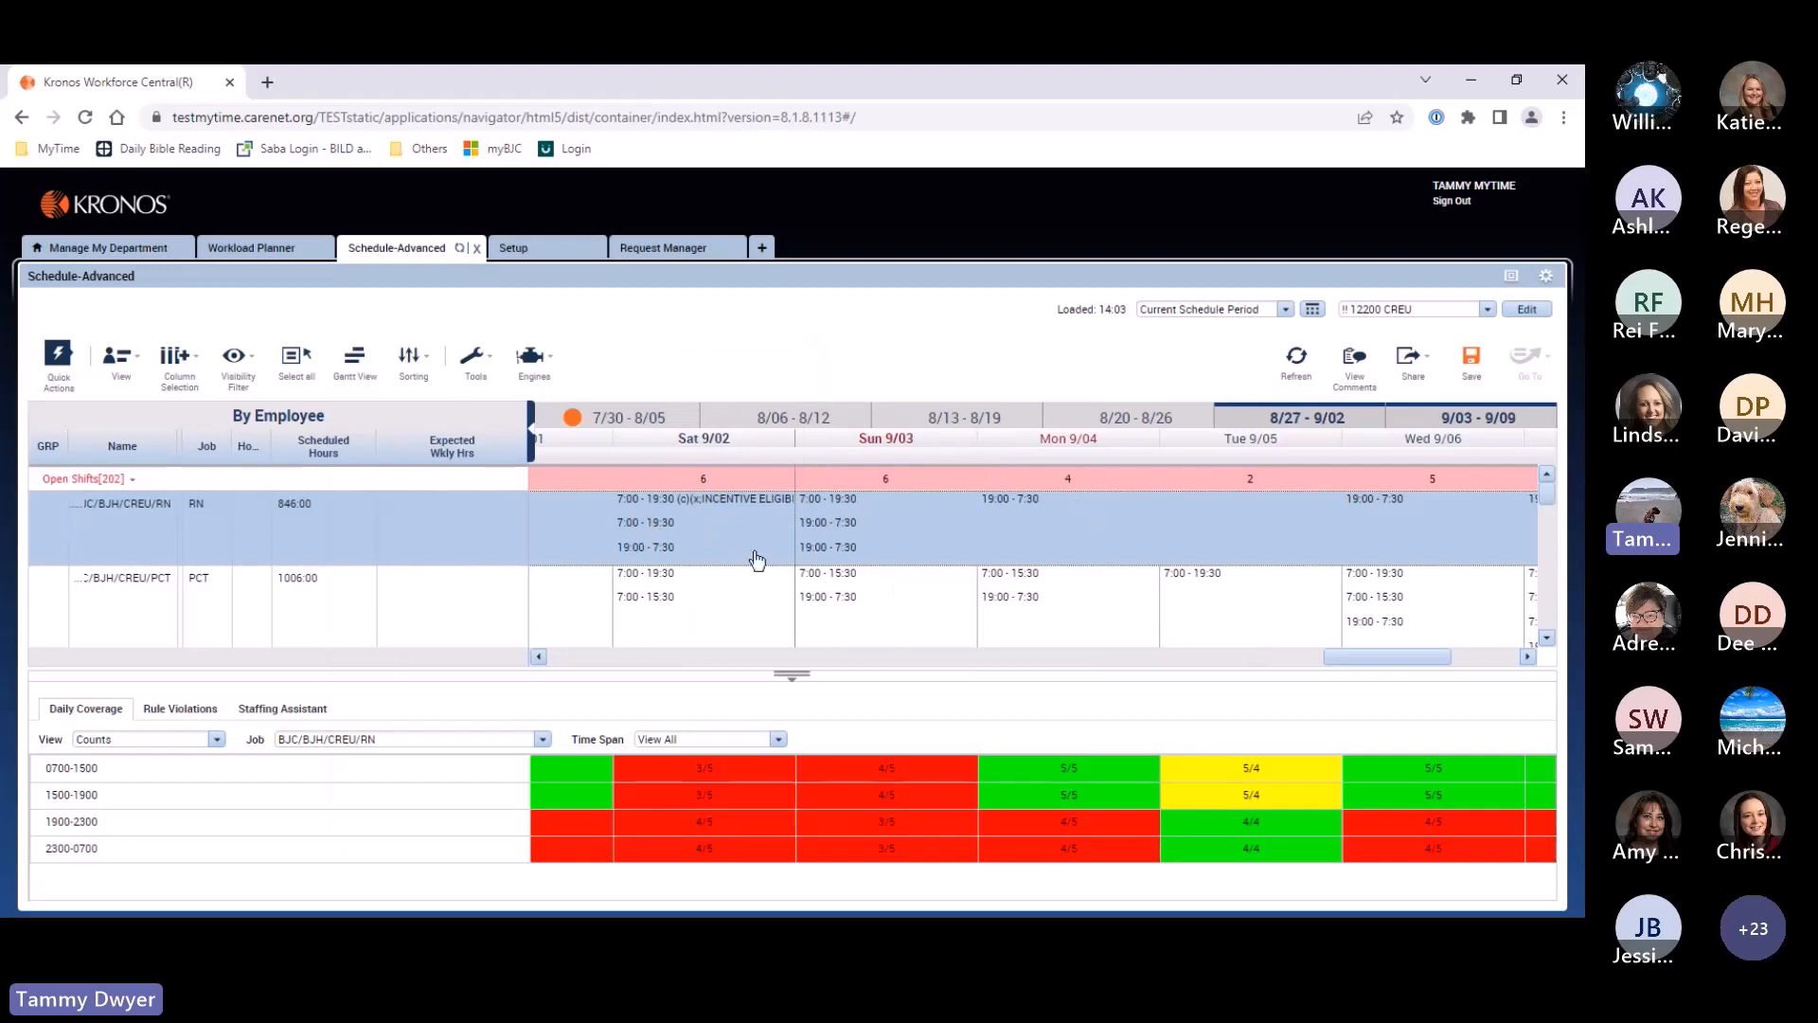
# Set the work rule transfer of the 19:00-7:30 RN open shift on Sat 9/02 to INCENTIVE ELIGIBLE.
pyautogui.doubleClick(654, 553)
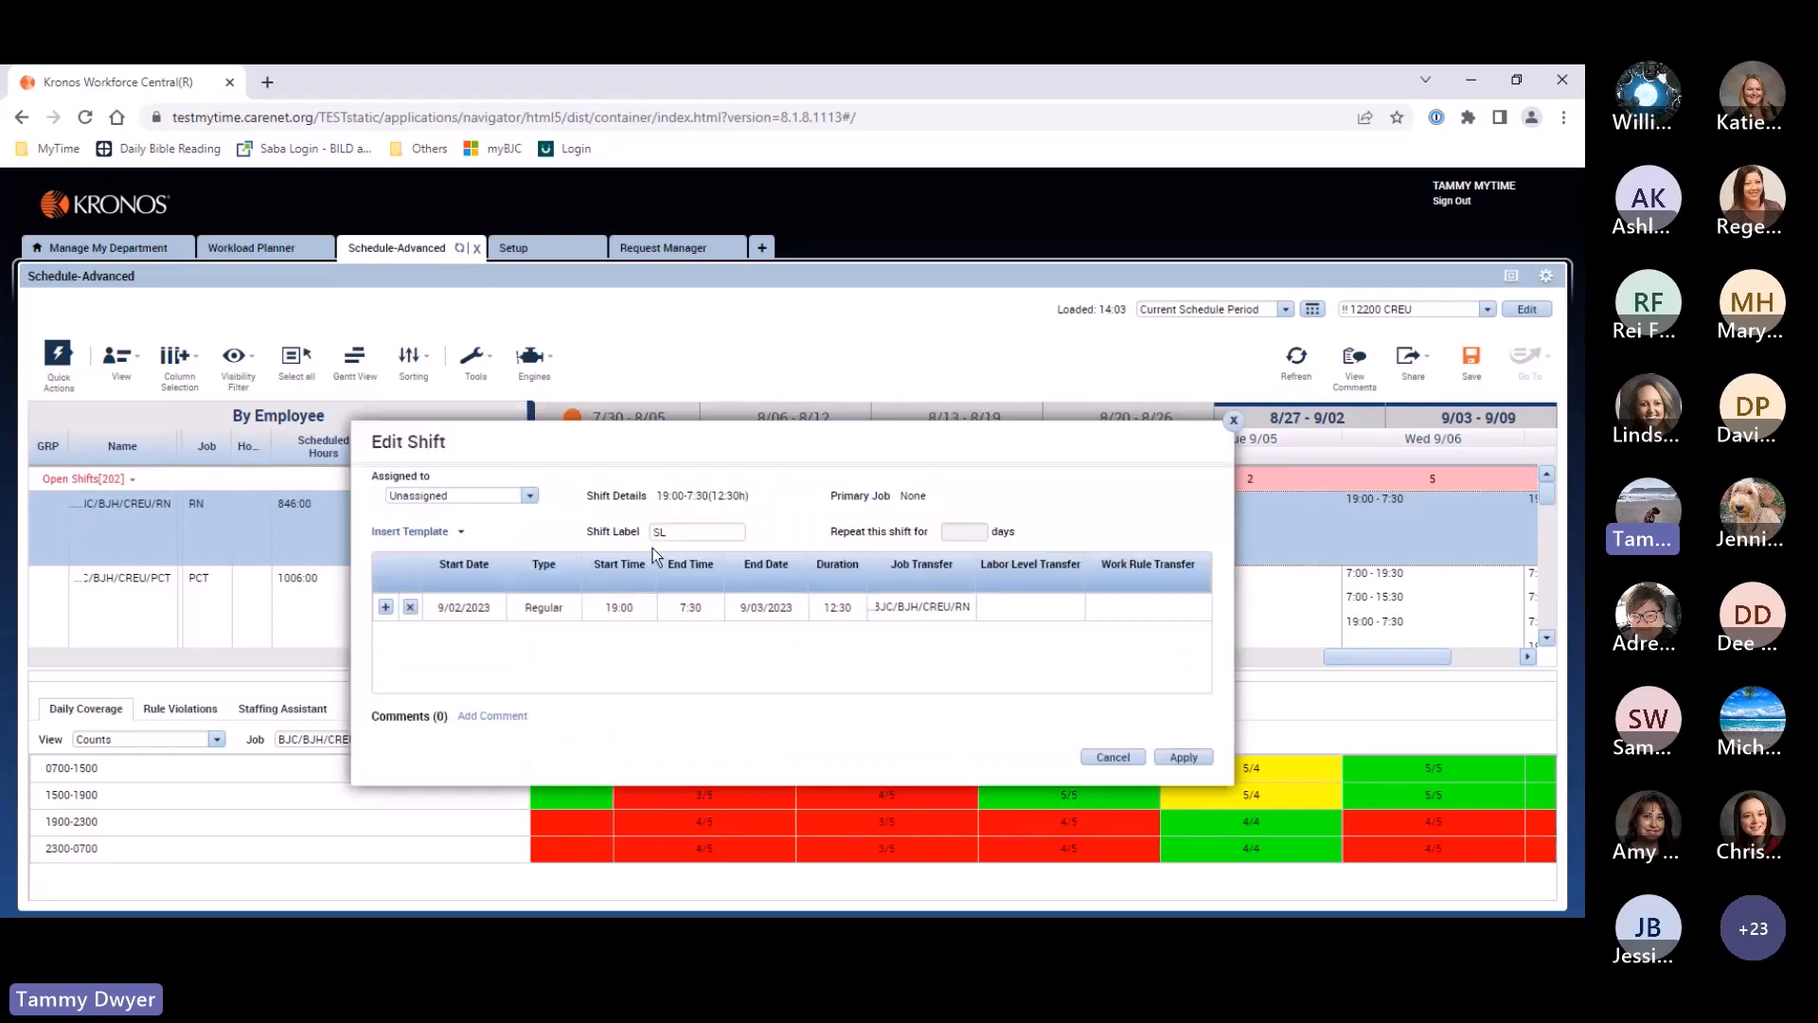
pyautogui.click(1120, 603)
pyautogui.click(1137, 656)
# Add an Incentive Eligible comment noting "Tier 1 $30/hr" to the 19:00-7:30 shift and apply the changes.
pyautogui.click(500, 717)
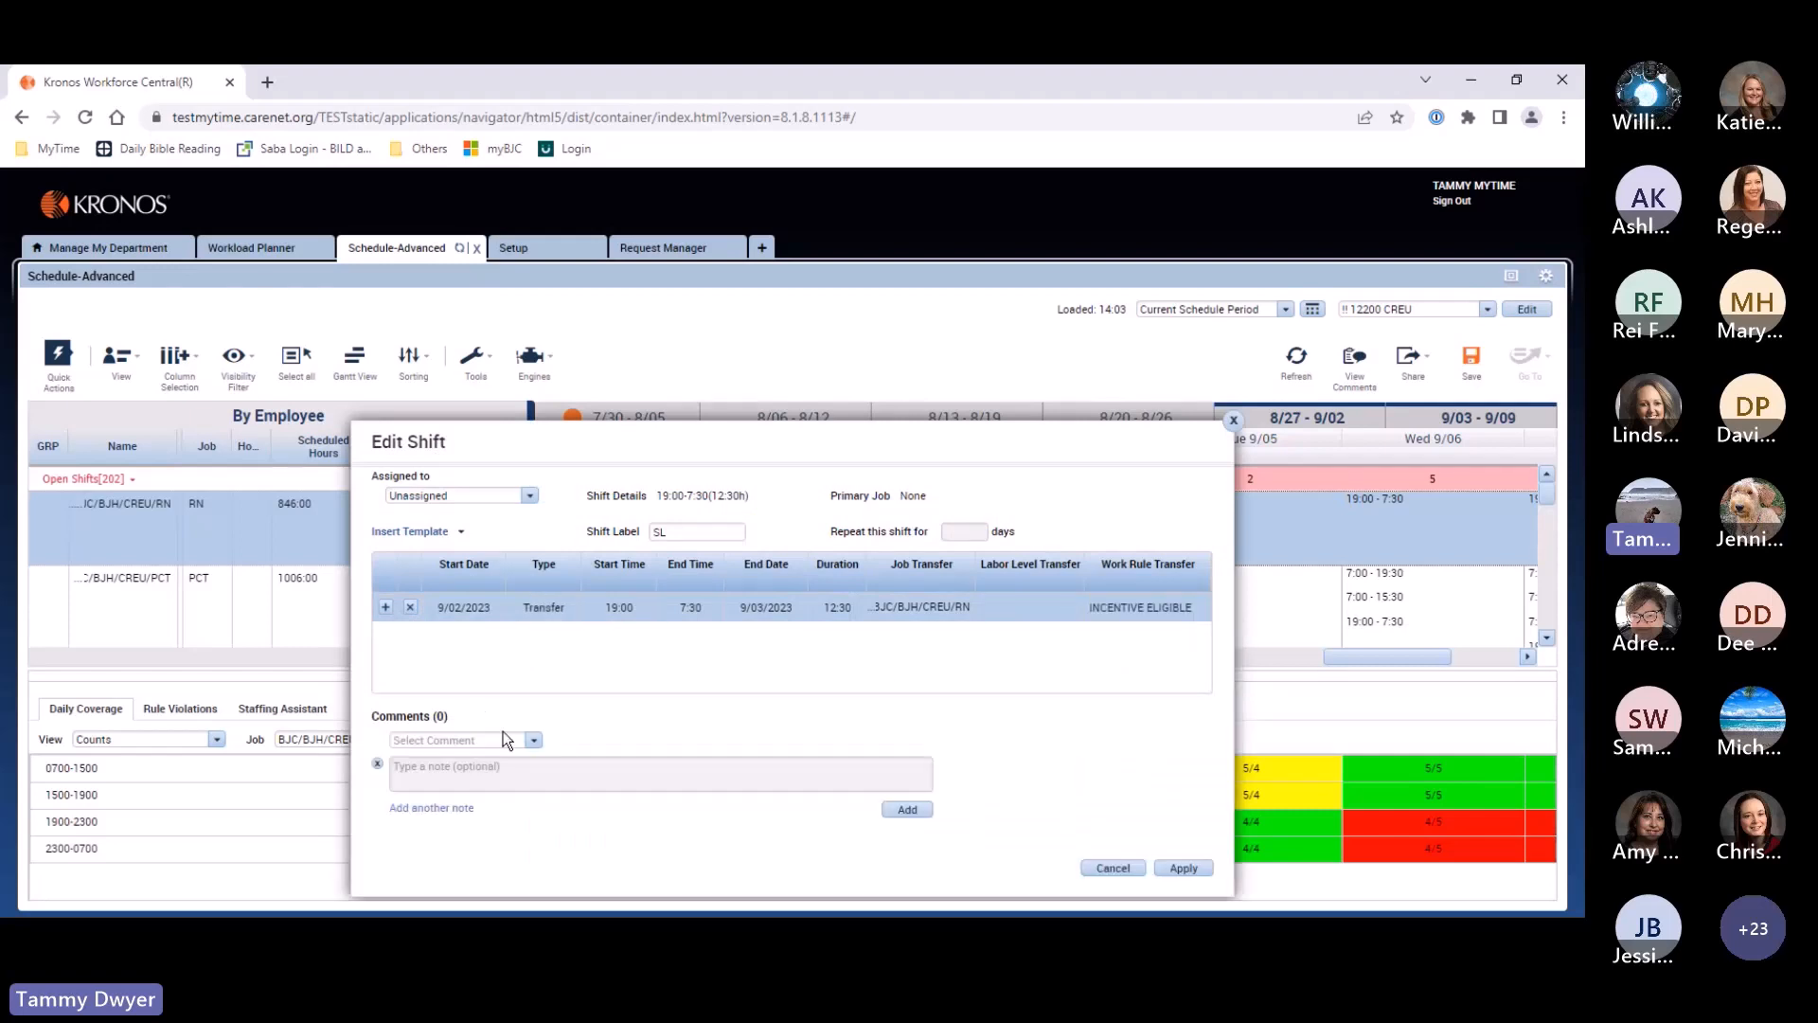
pyautogui.click(534, 744)
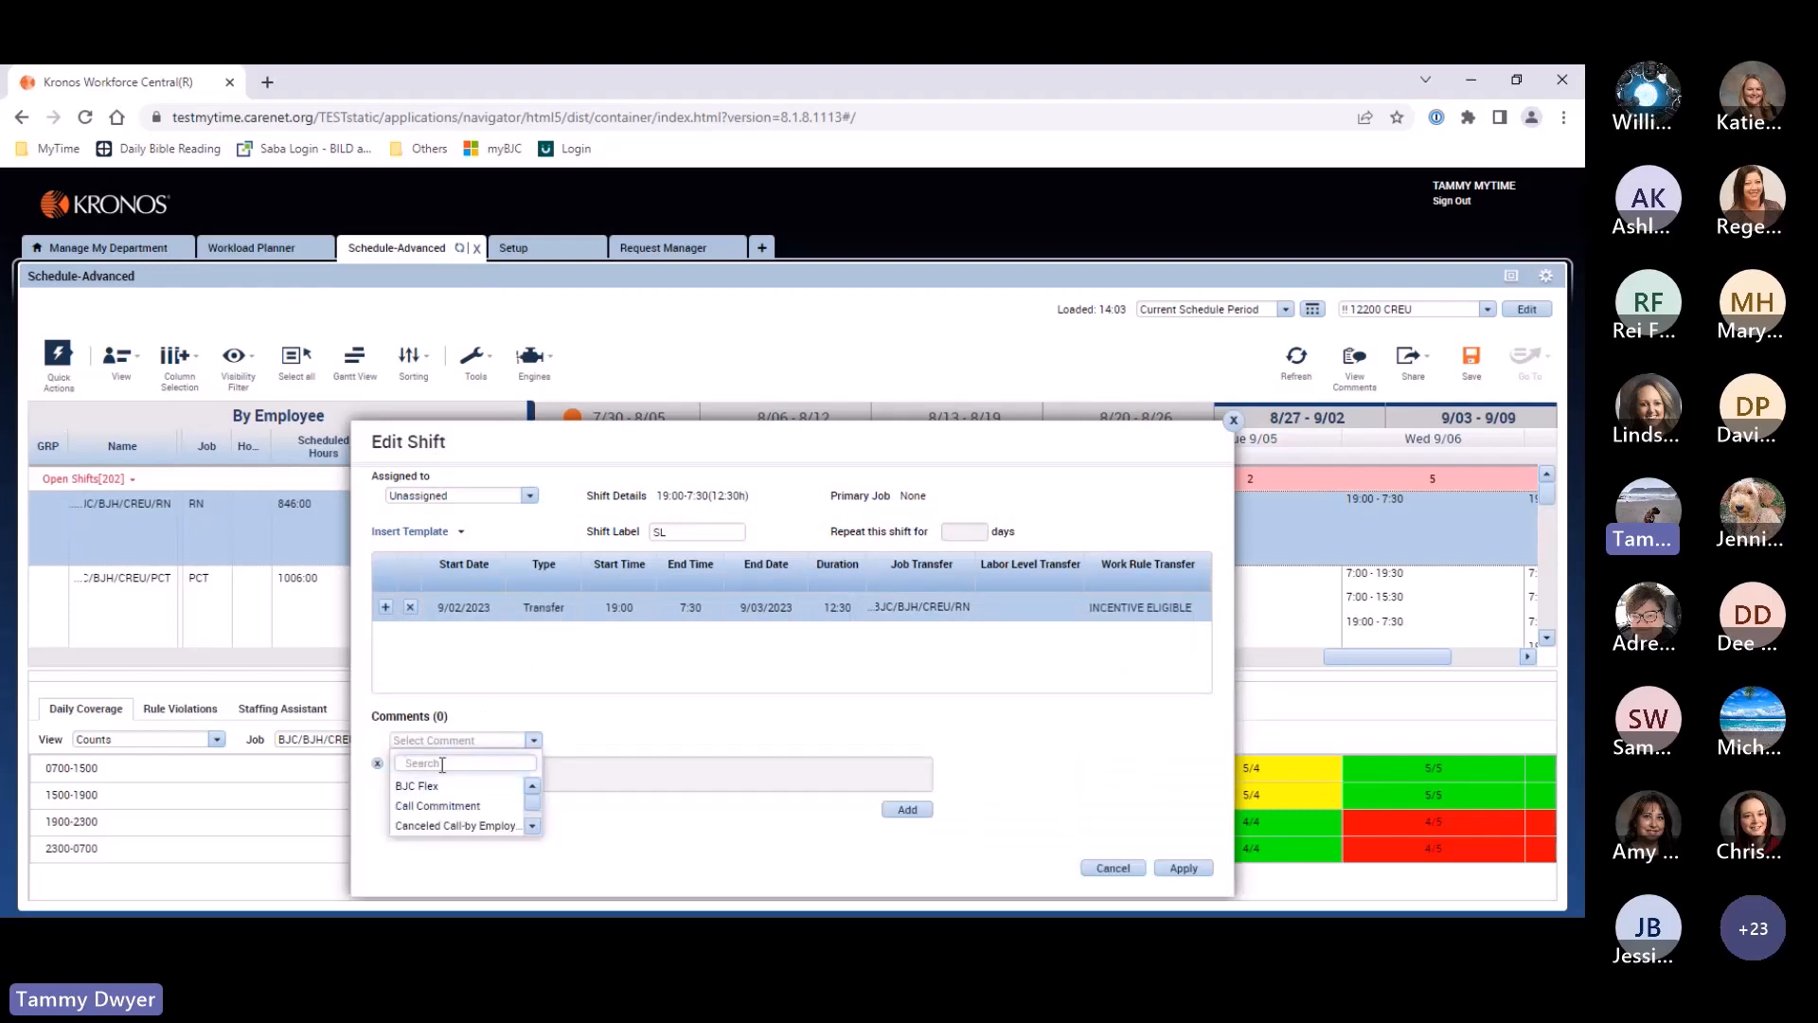
pyautogui.write('in')
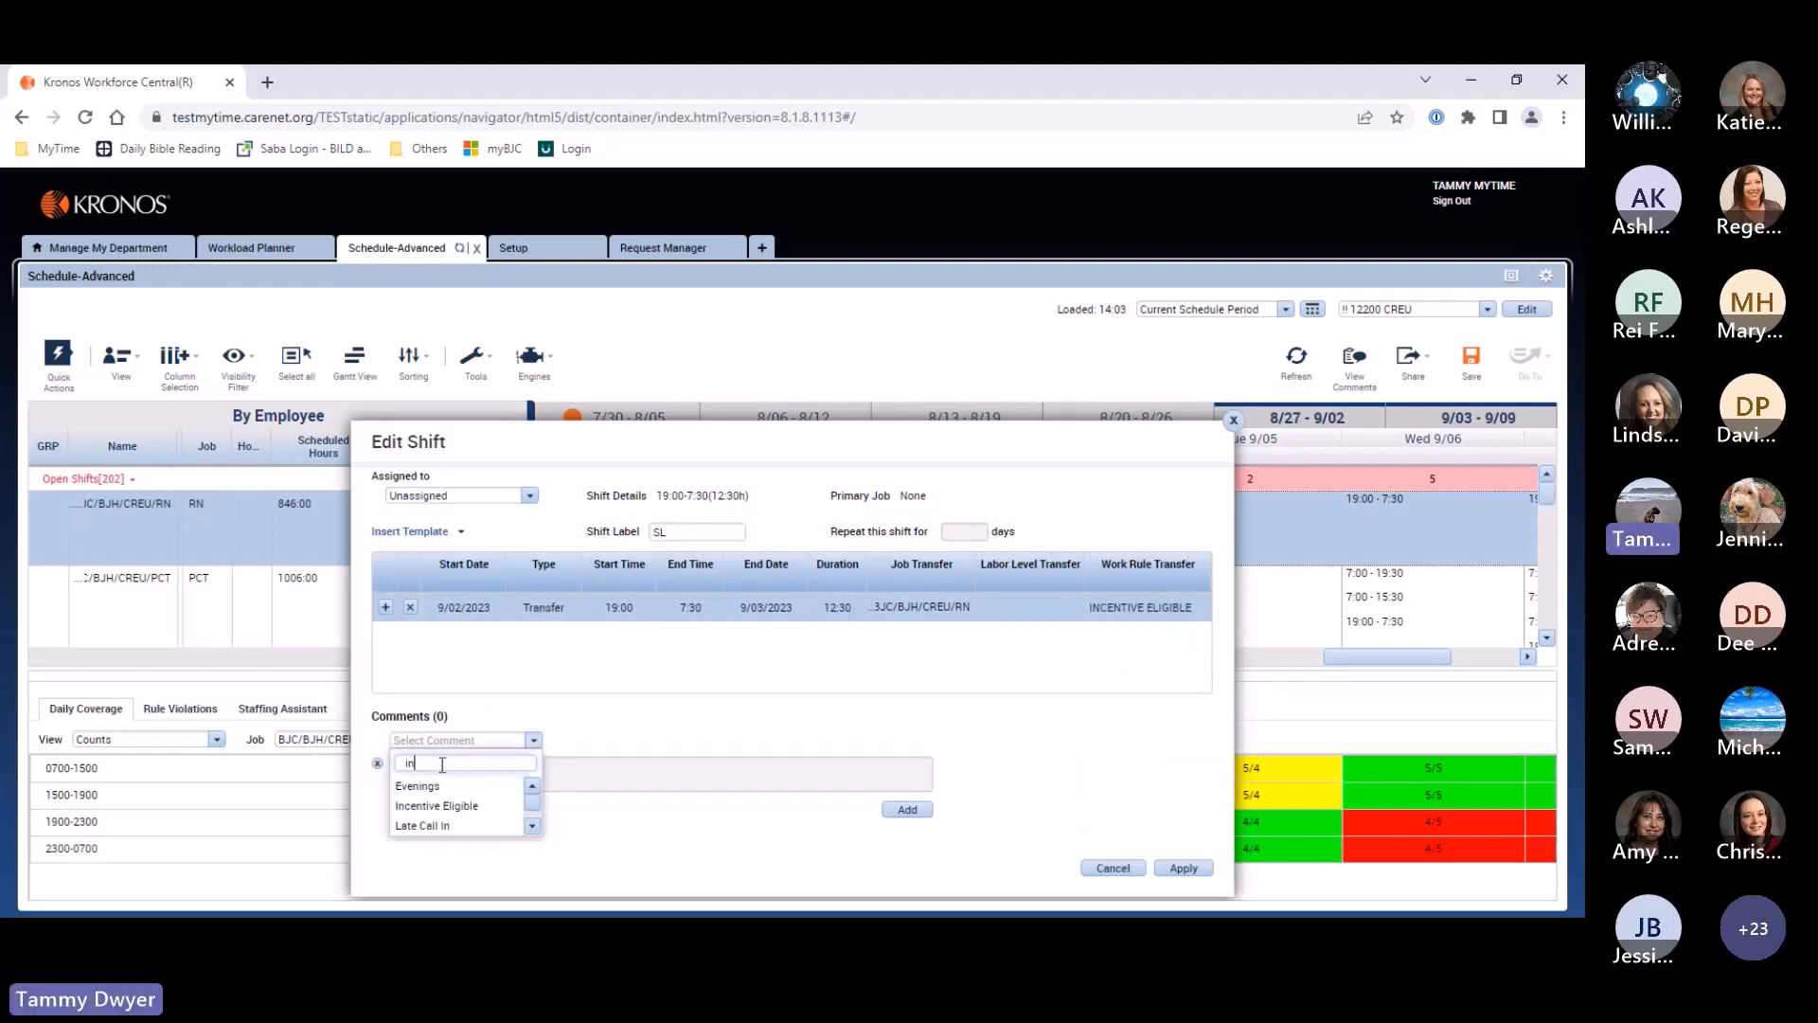
pyautogui.click(463, 805)
pyautogui.click(442, 777)
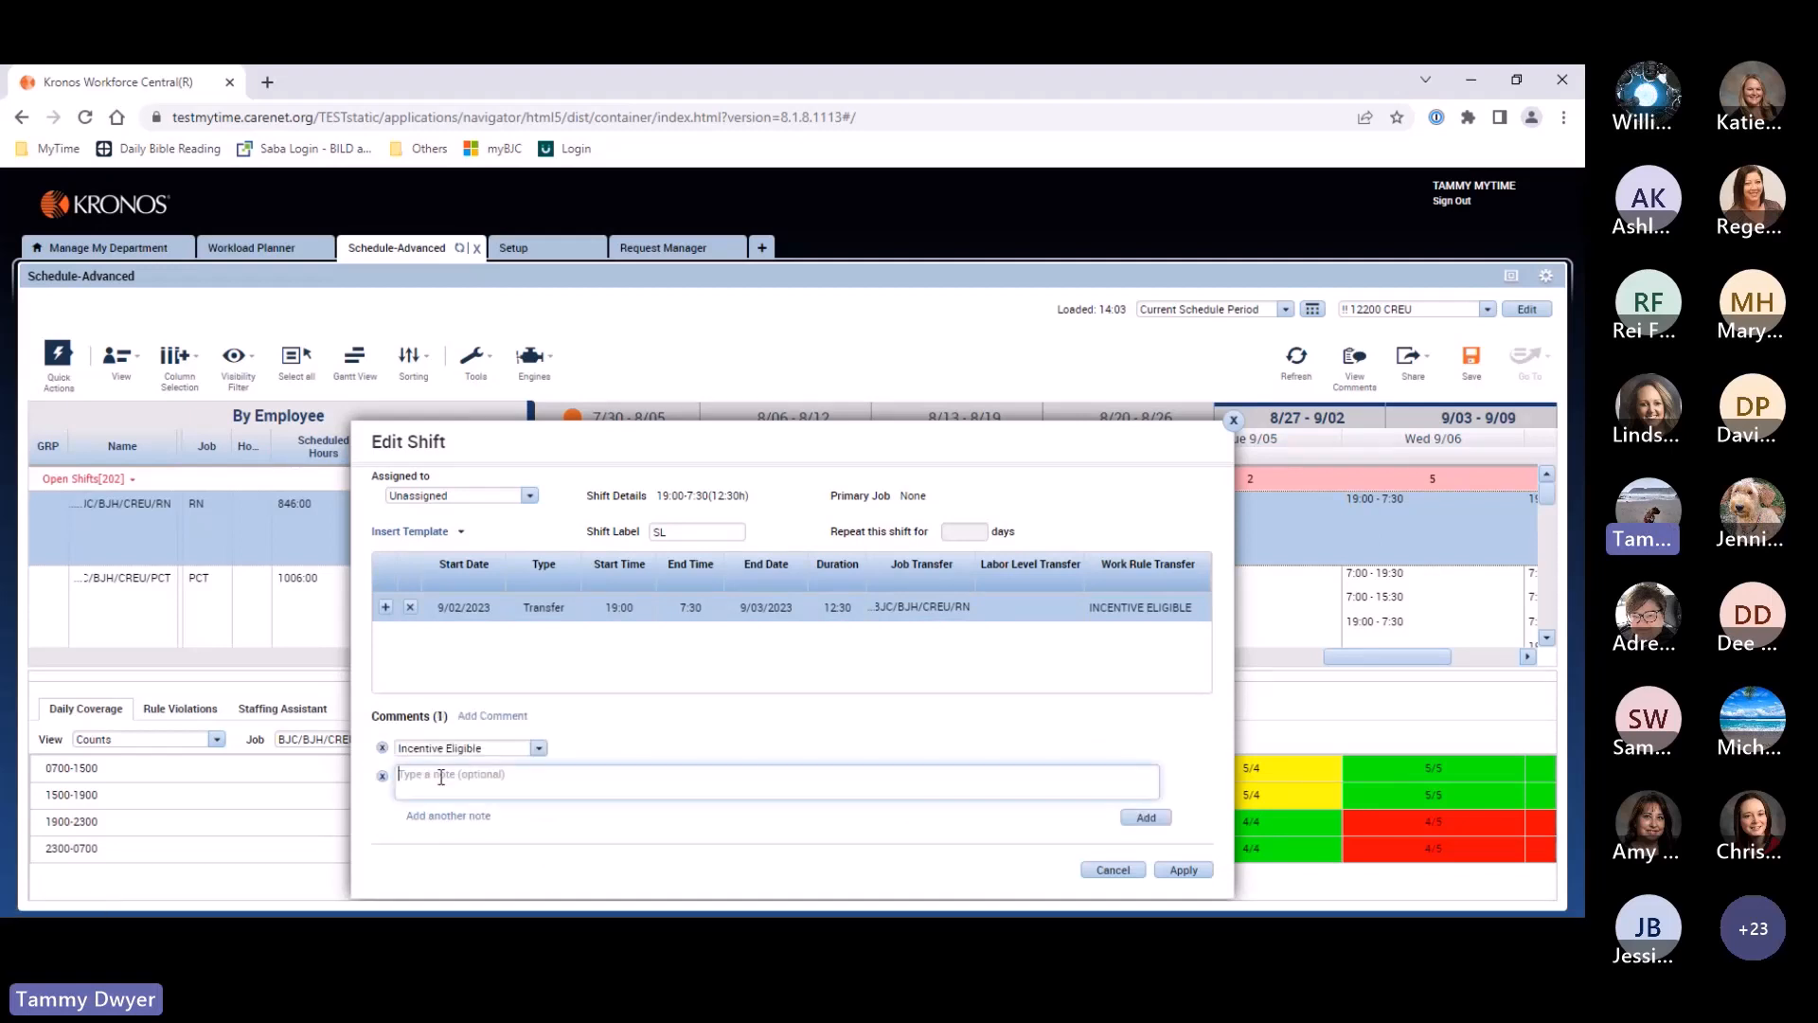
pyautogui.write('Tier 1')
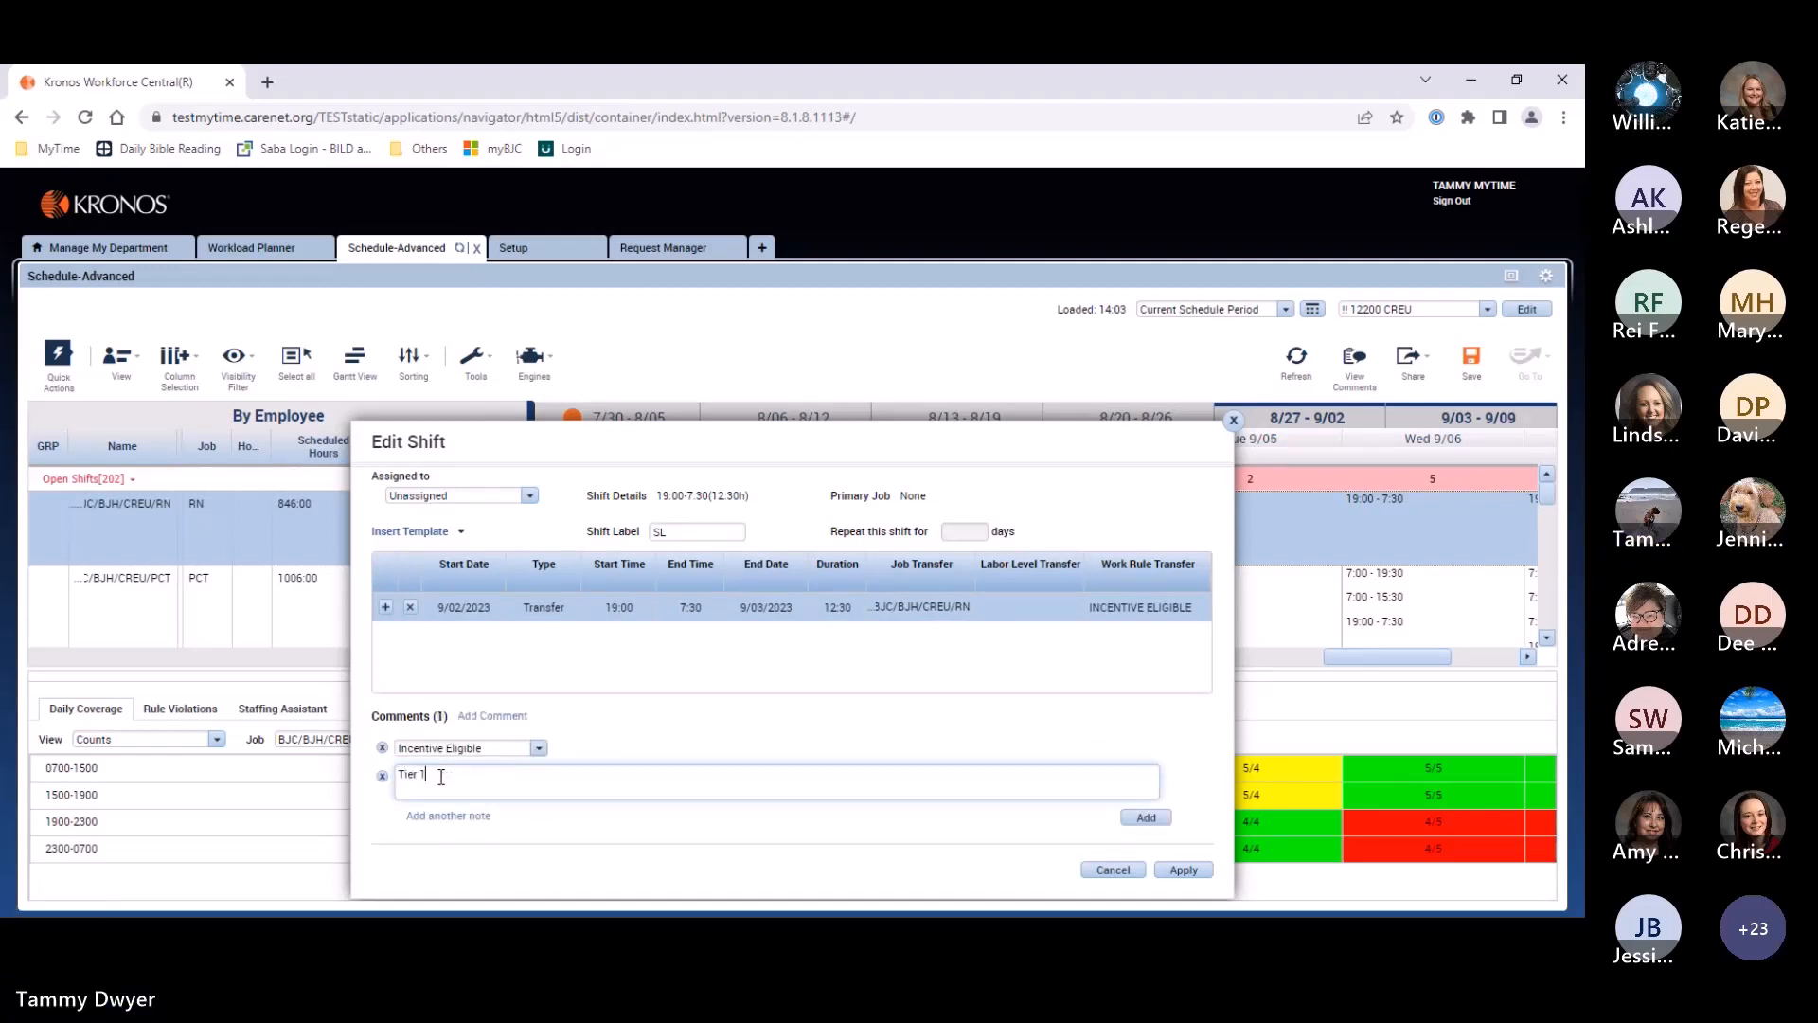
pyautogui.write(' $30')
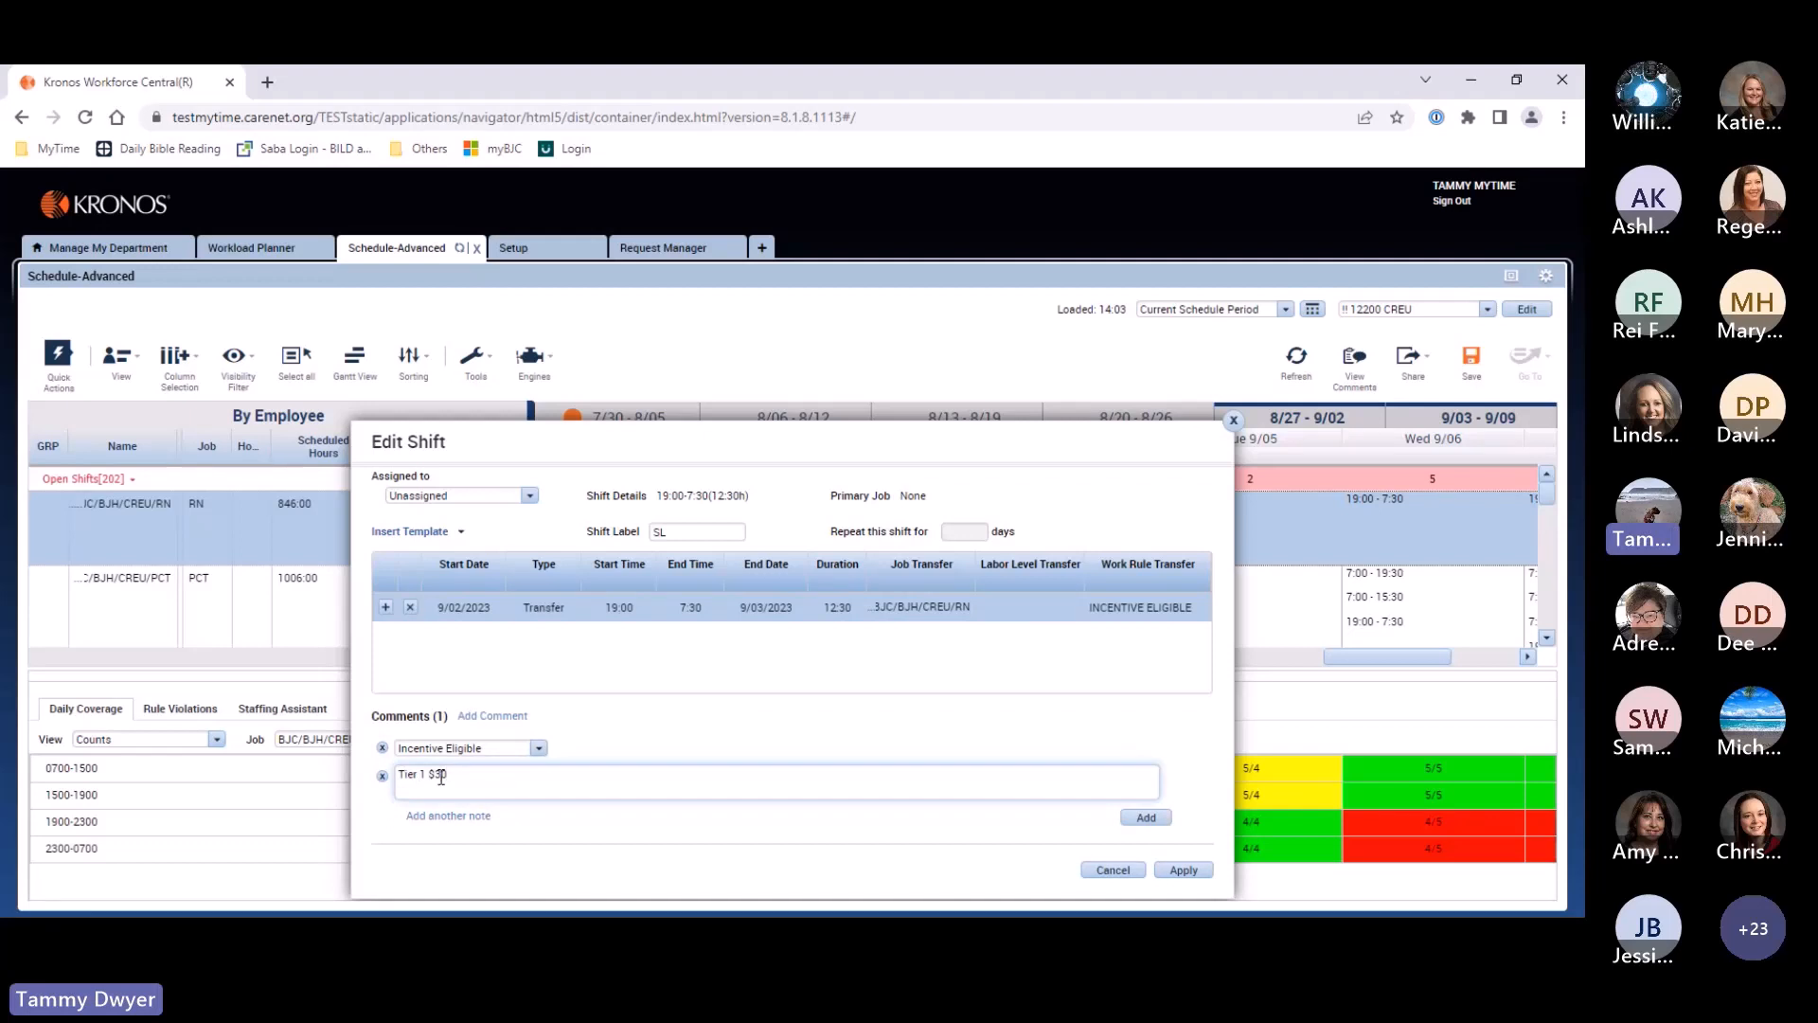
pyautogui.write('/hr')
pyautogui.click(1181, 868)
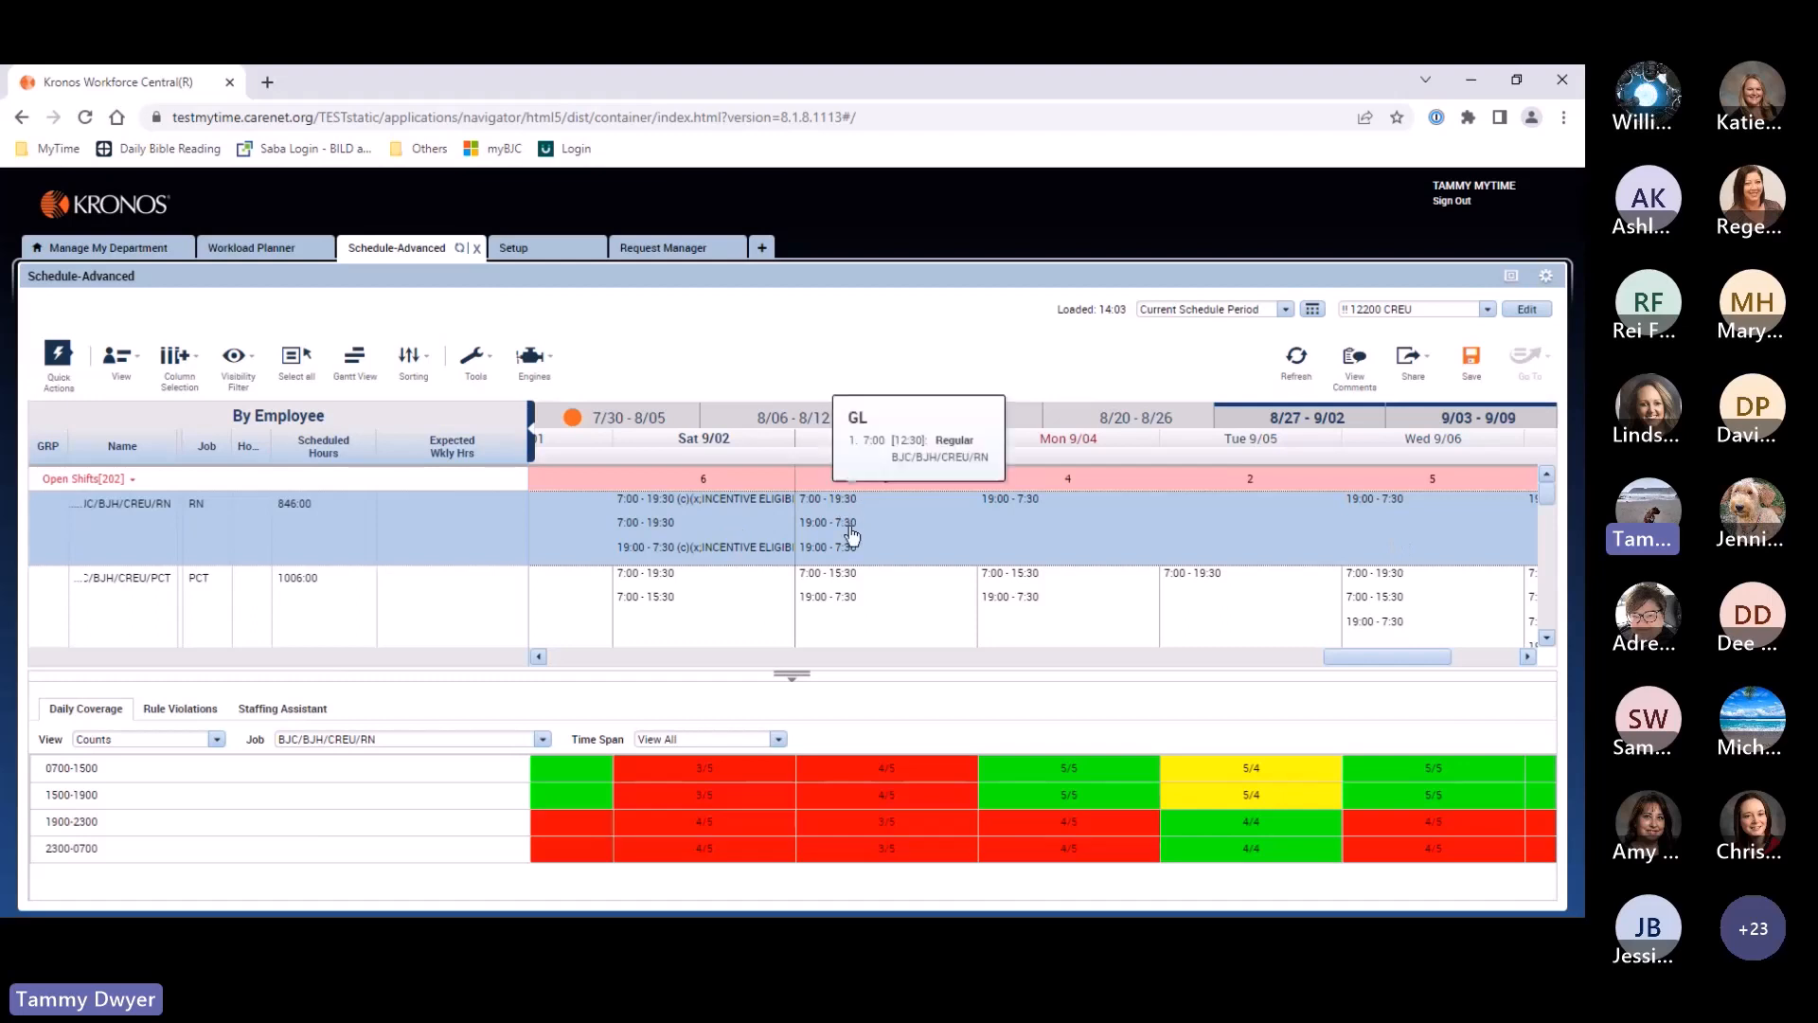
# Copy the incentive-eligible 7:00-19:30 RN open shift on Sat 9/02 and paste it onto Sat 9/02 and Sun 9/03.
pyautogui.click(57, 354)
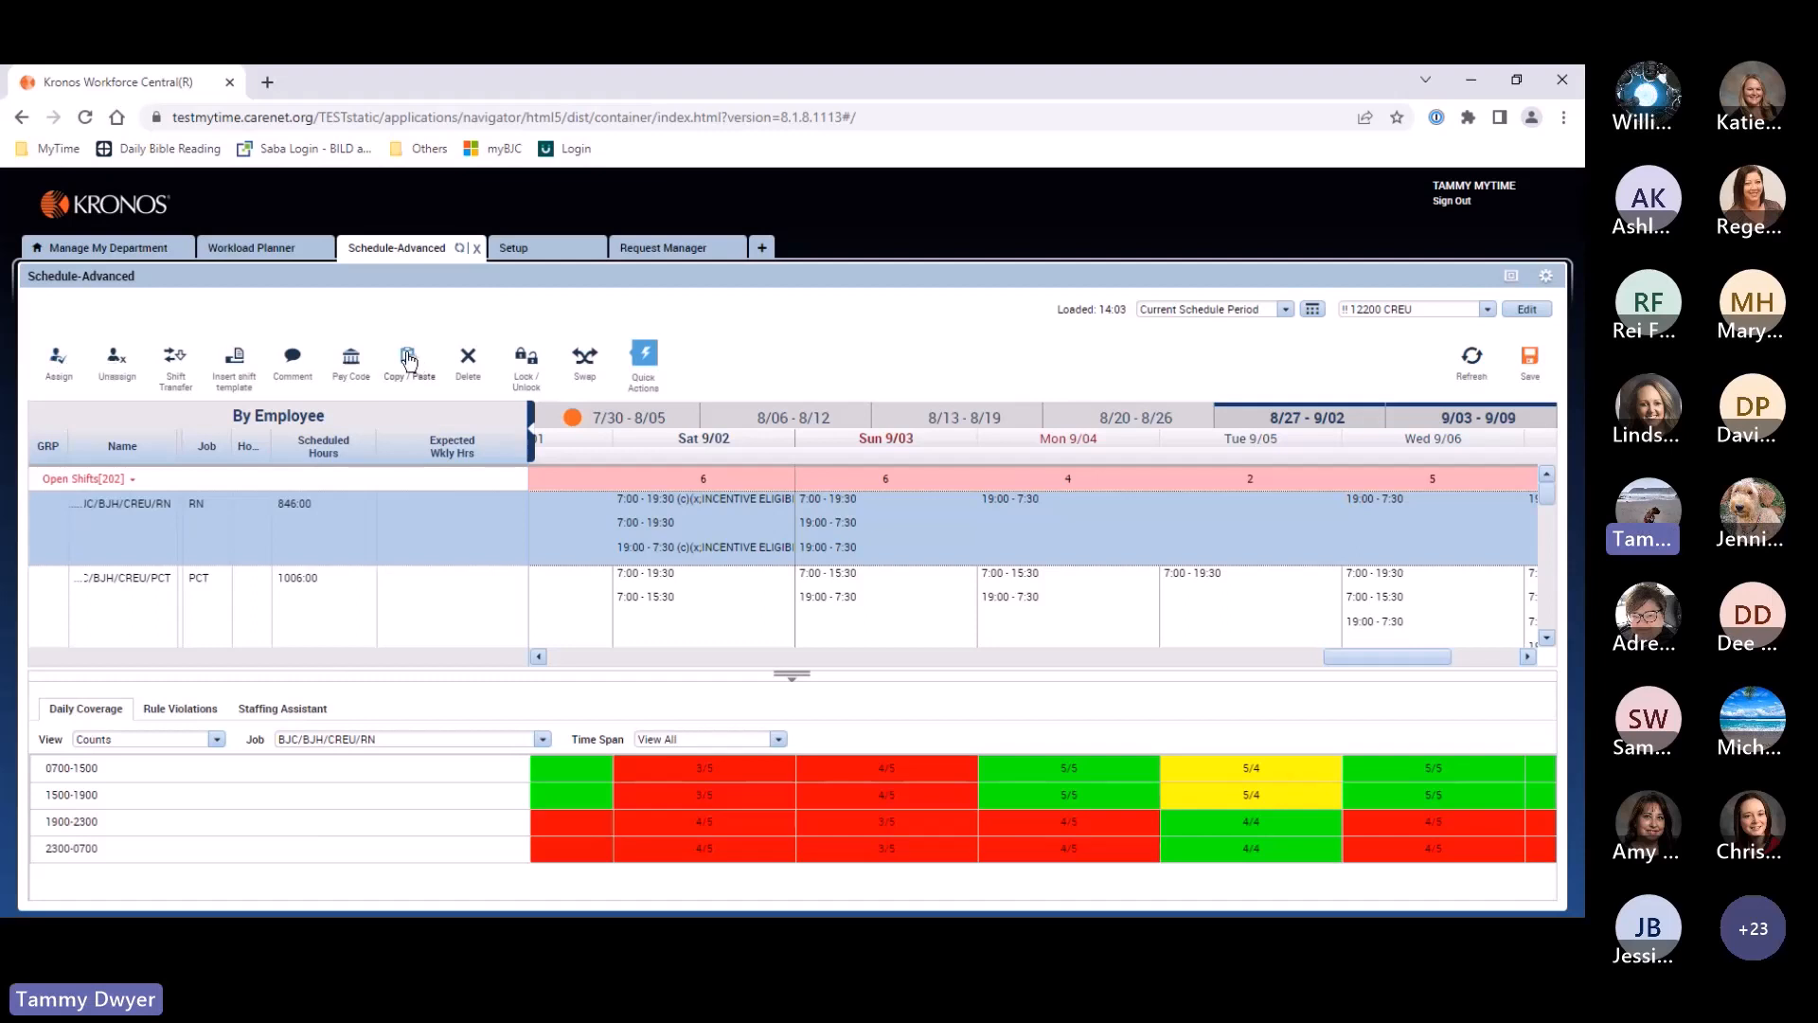
pyautogui.click(668, 502)
pyautogui.hotkey('ctrl', 'v')
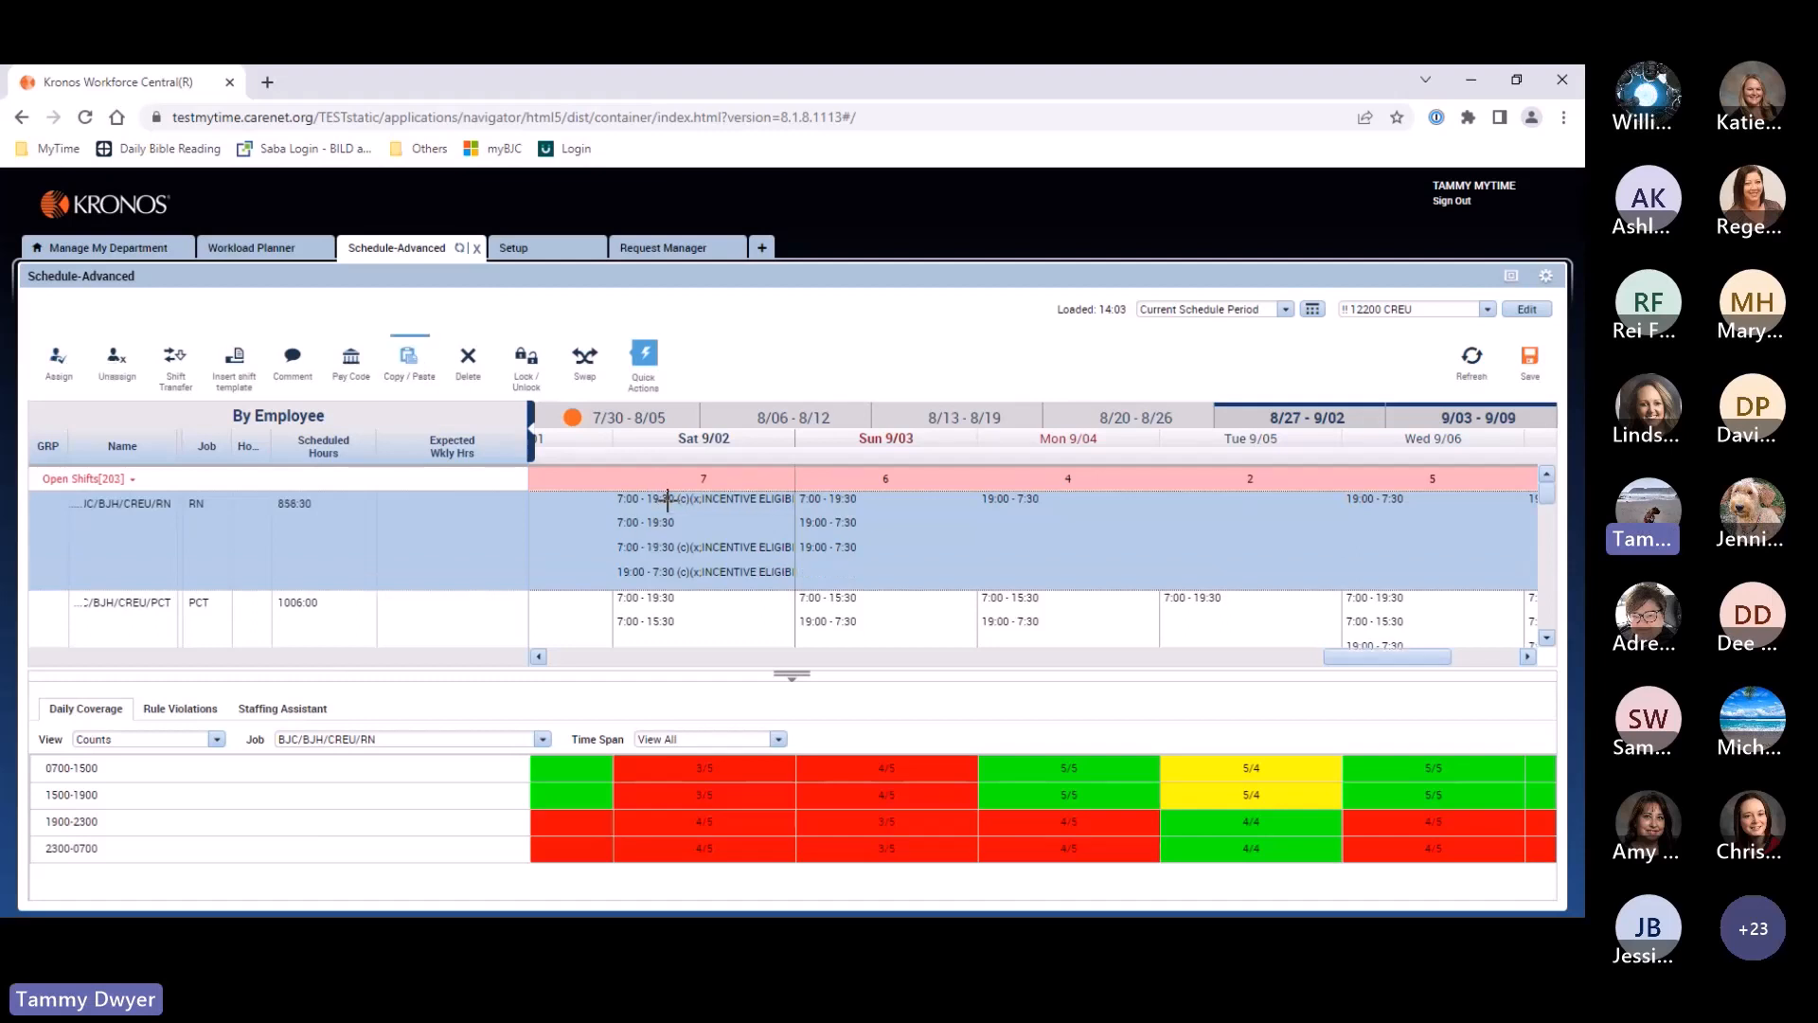
pyautogui.click(909, 510)
pyautogui.hotkey('ctrl', 'v')
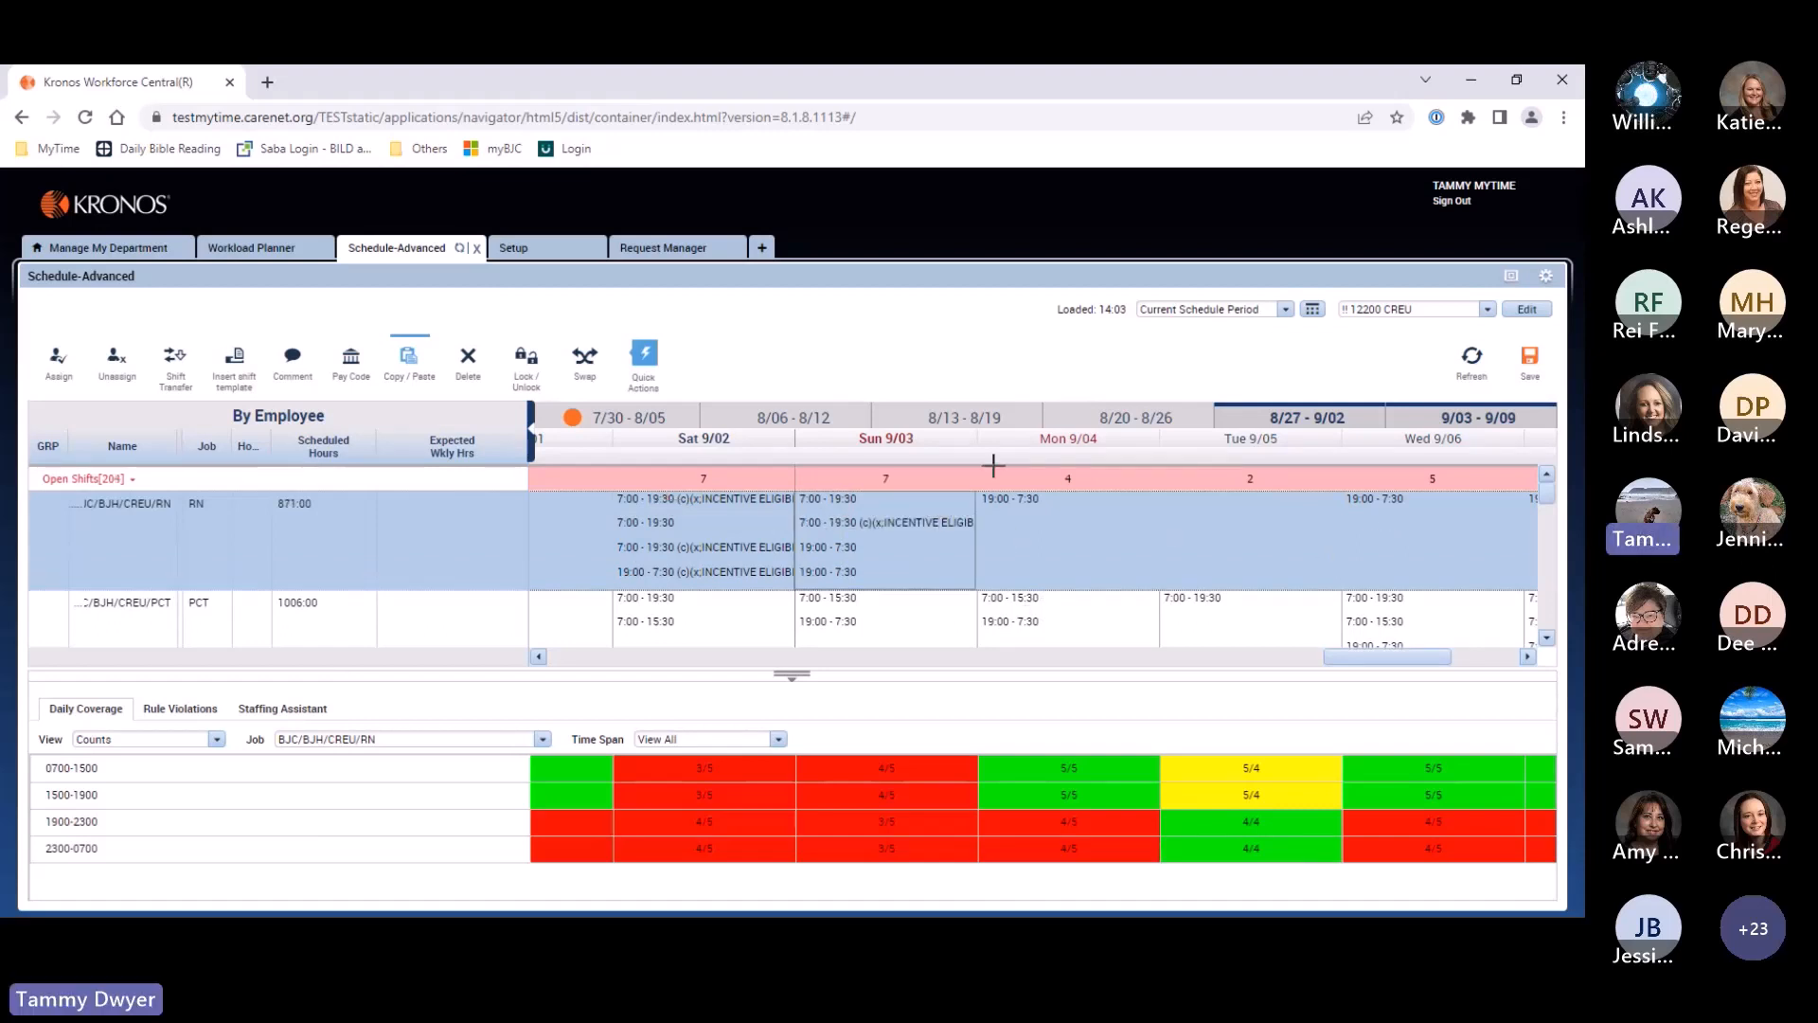
# Paste the copied incentive-eligible shift into the RN open shifts for Sun 8/06, Mon 8/07 and Tue 8/08.
pyautogui.click(793, 418)
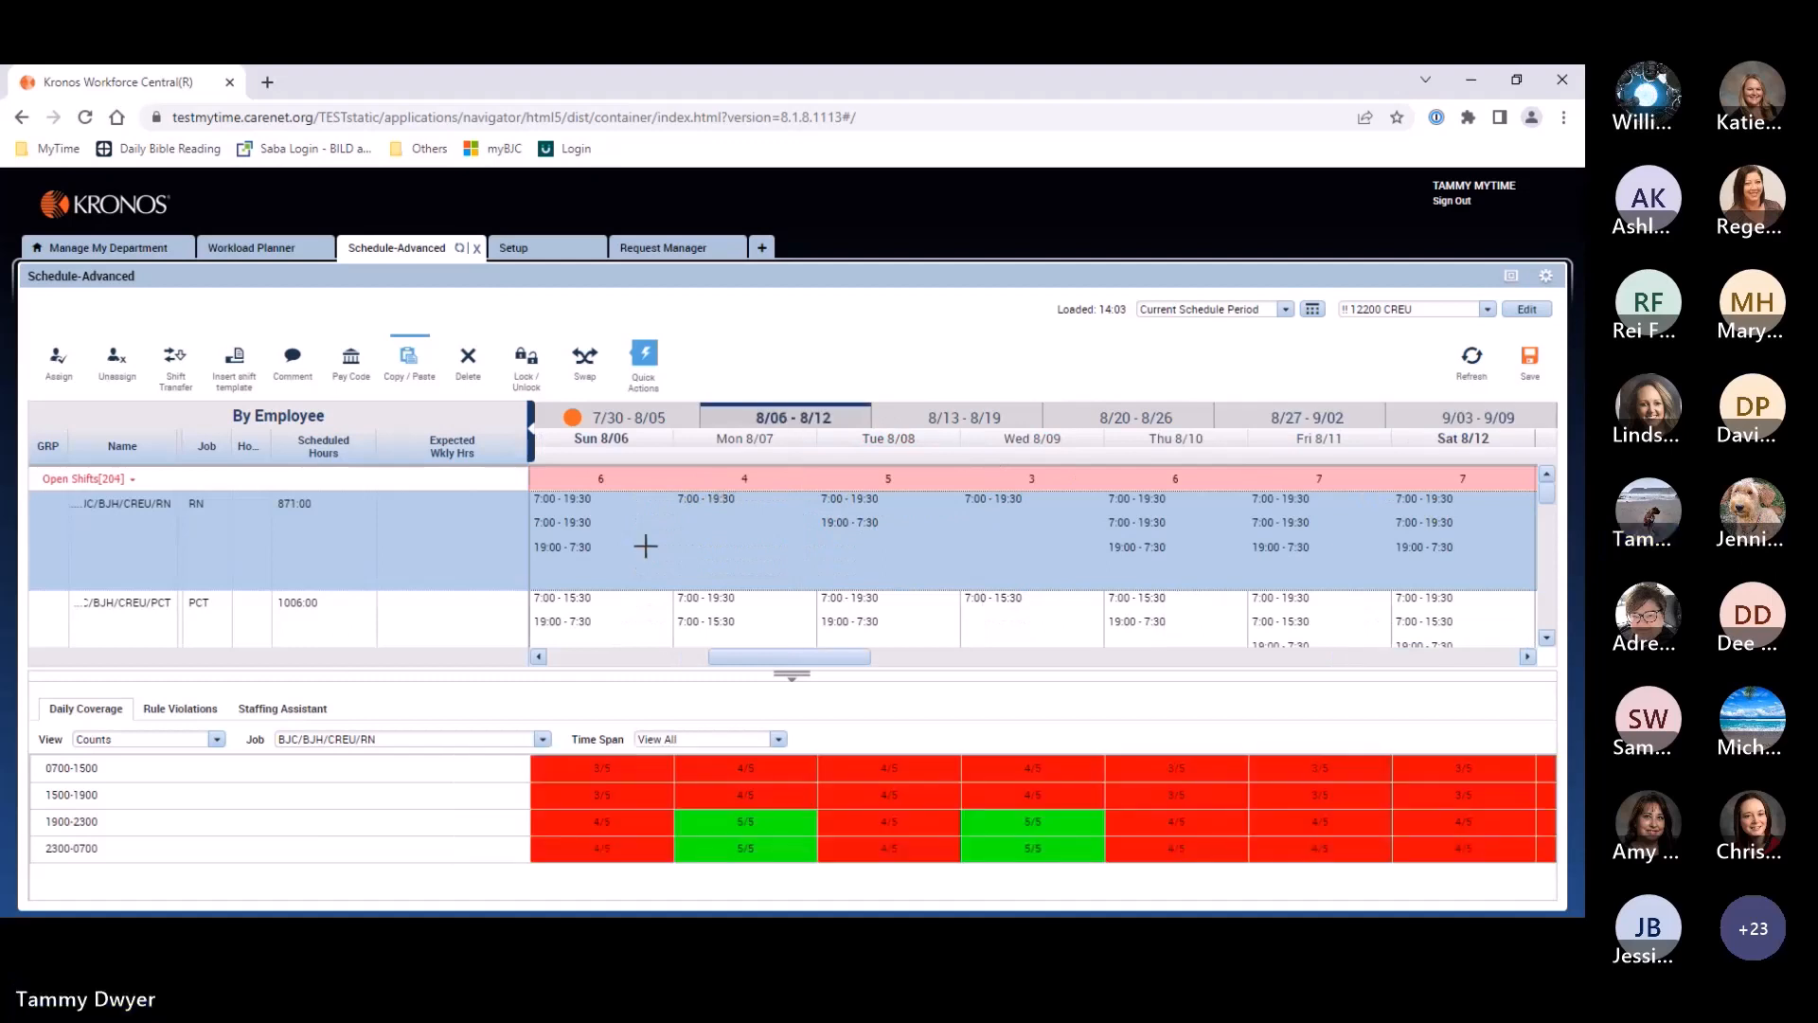
pyautogui.hotkey('ctrl', 'v')
pyautogui.click(718, 540)
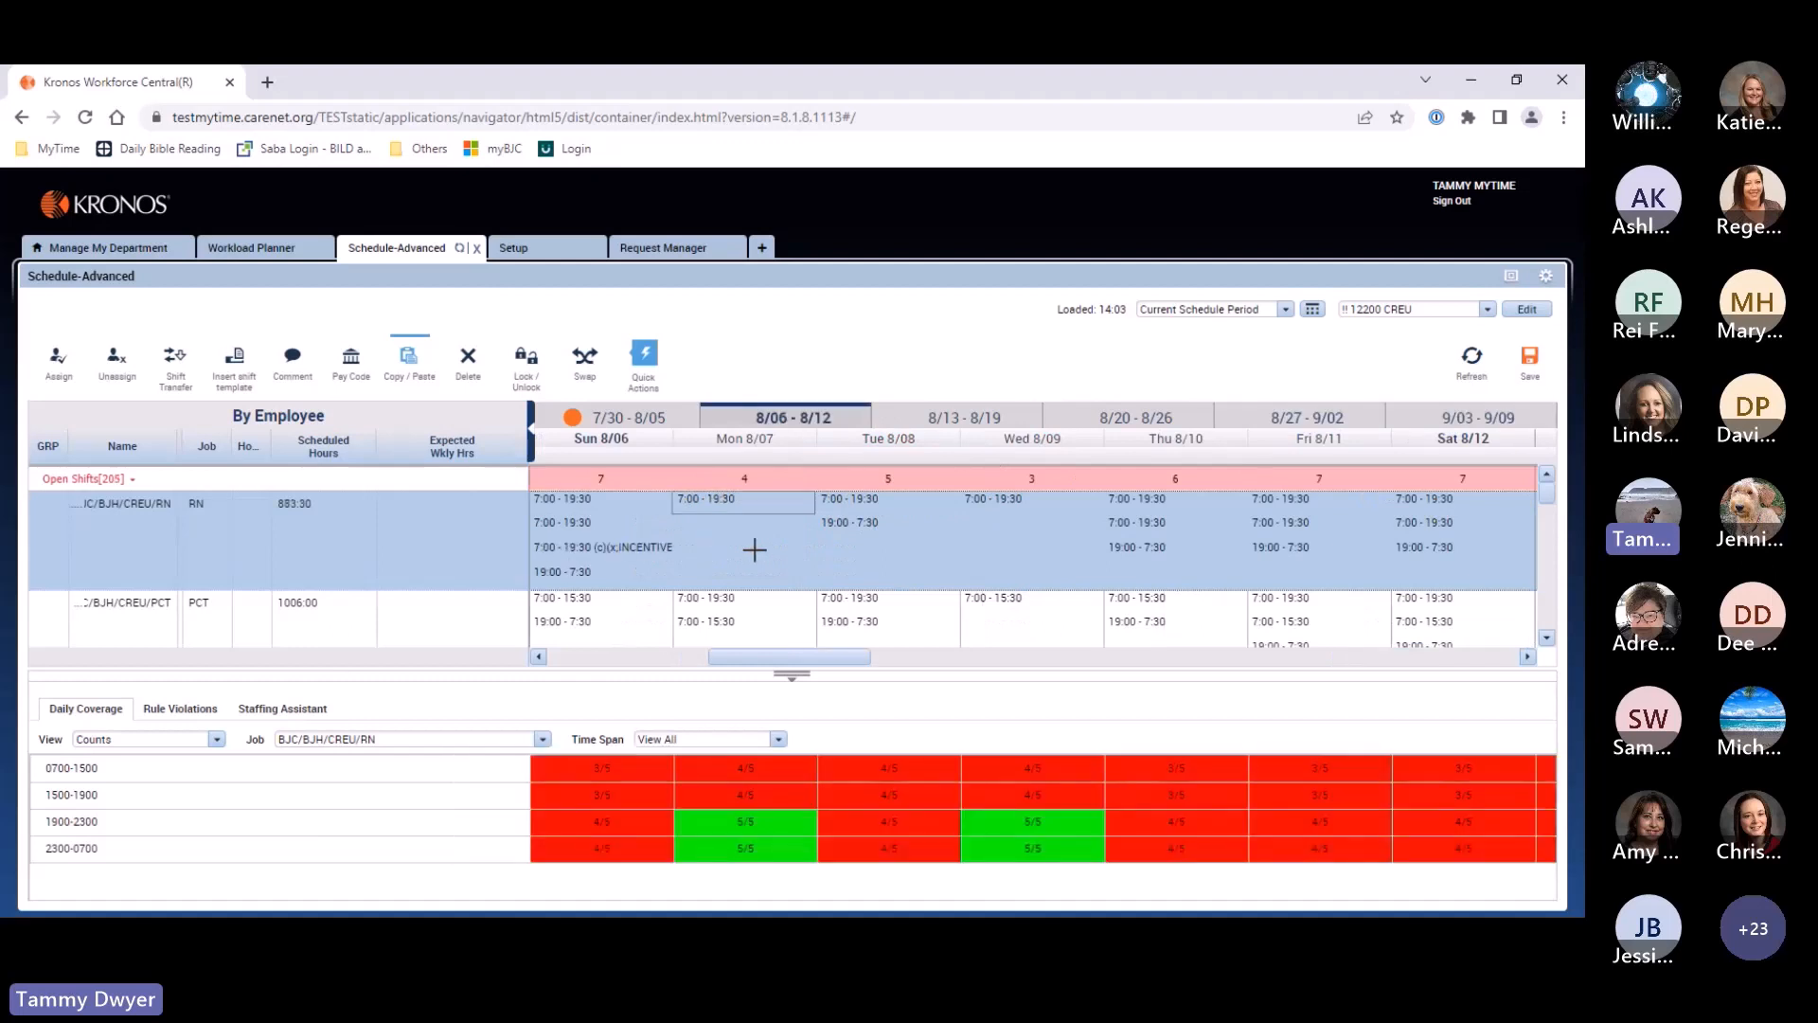
pyautogui.hotkey('ctrl', 'v')
pyautogui.click(886, 568)
pyautogui.hotkey('ctrl', 'v')
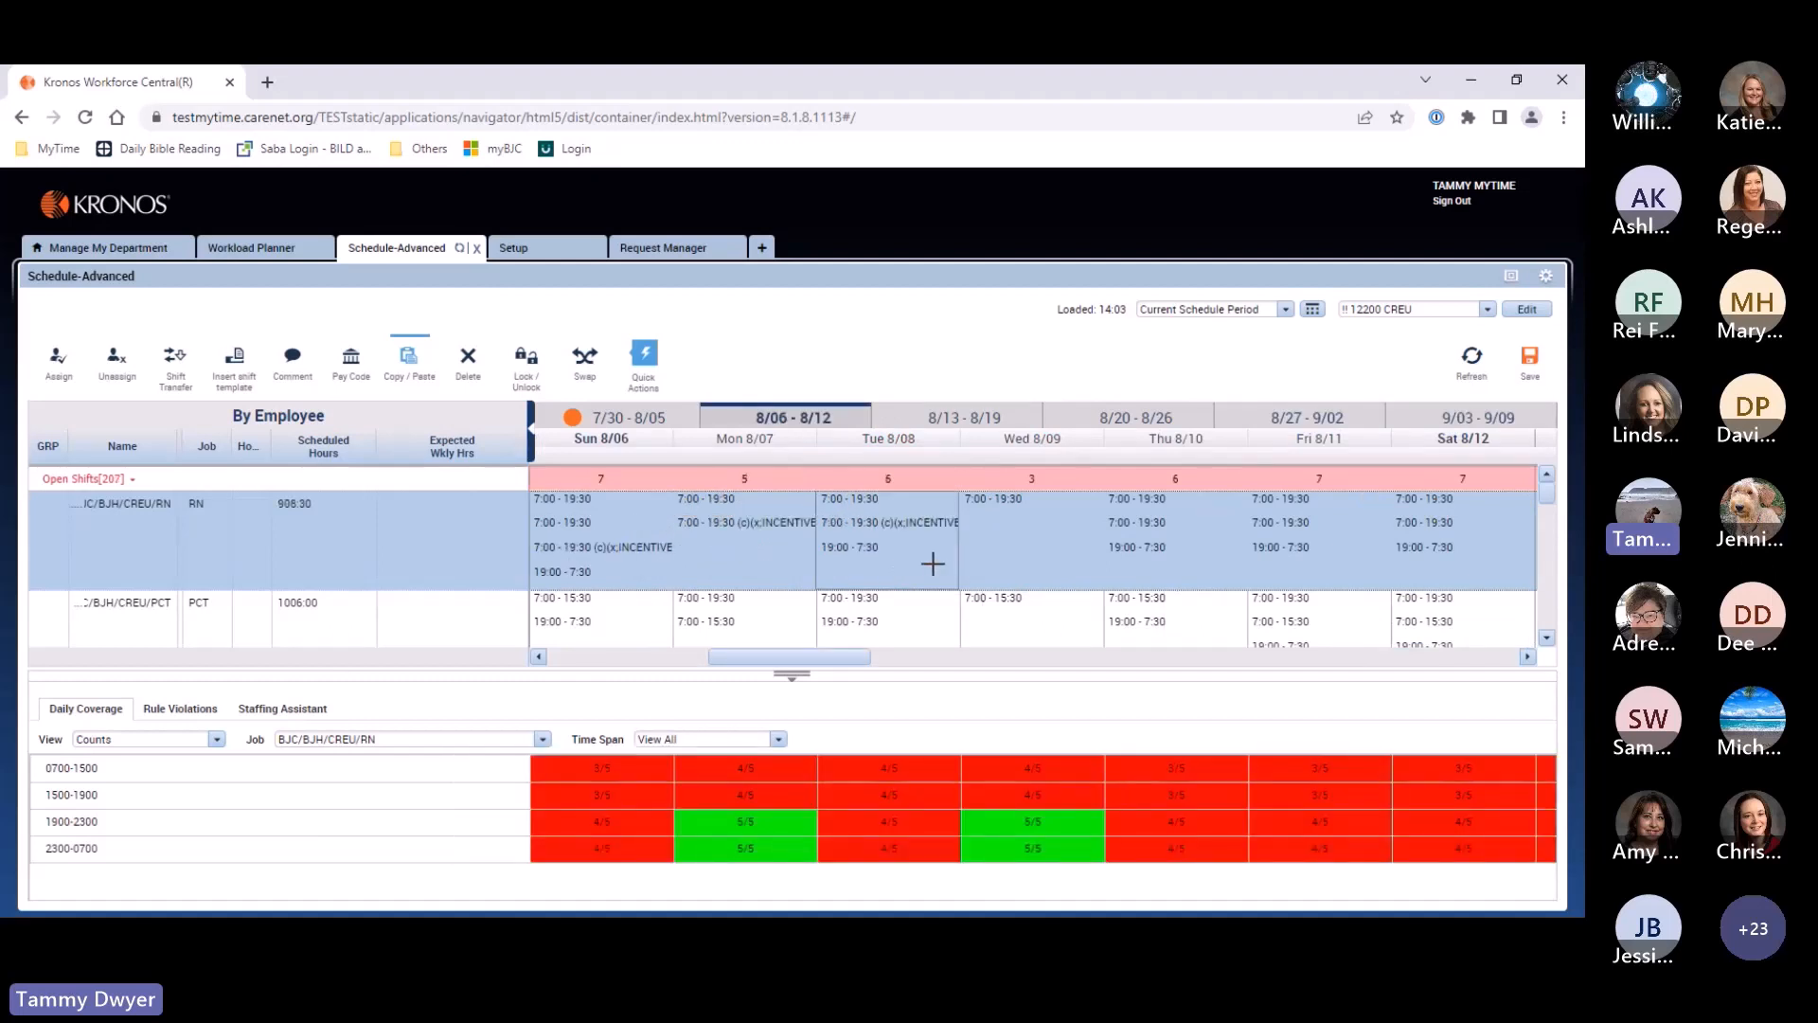
# Paste the copied incentive-eligible shift onto Wed 8/09 and delete the regular 7:00-19:30 RN open shifts from Sun 8/06 through Wed 8/09.
pyautogui.click(1040, 544)
pyautogui.hotkey('ctrl', 'v')
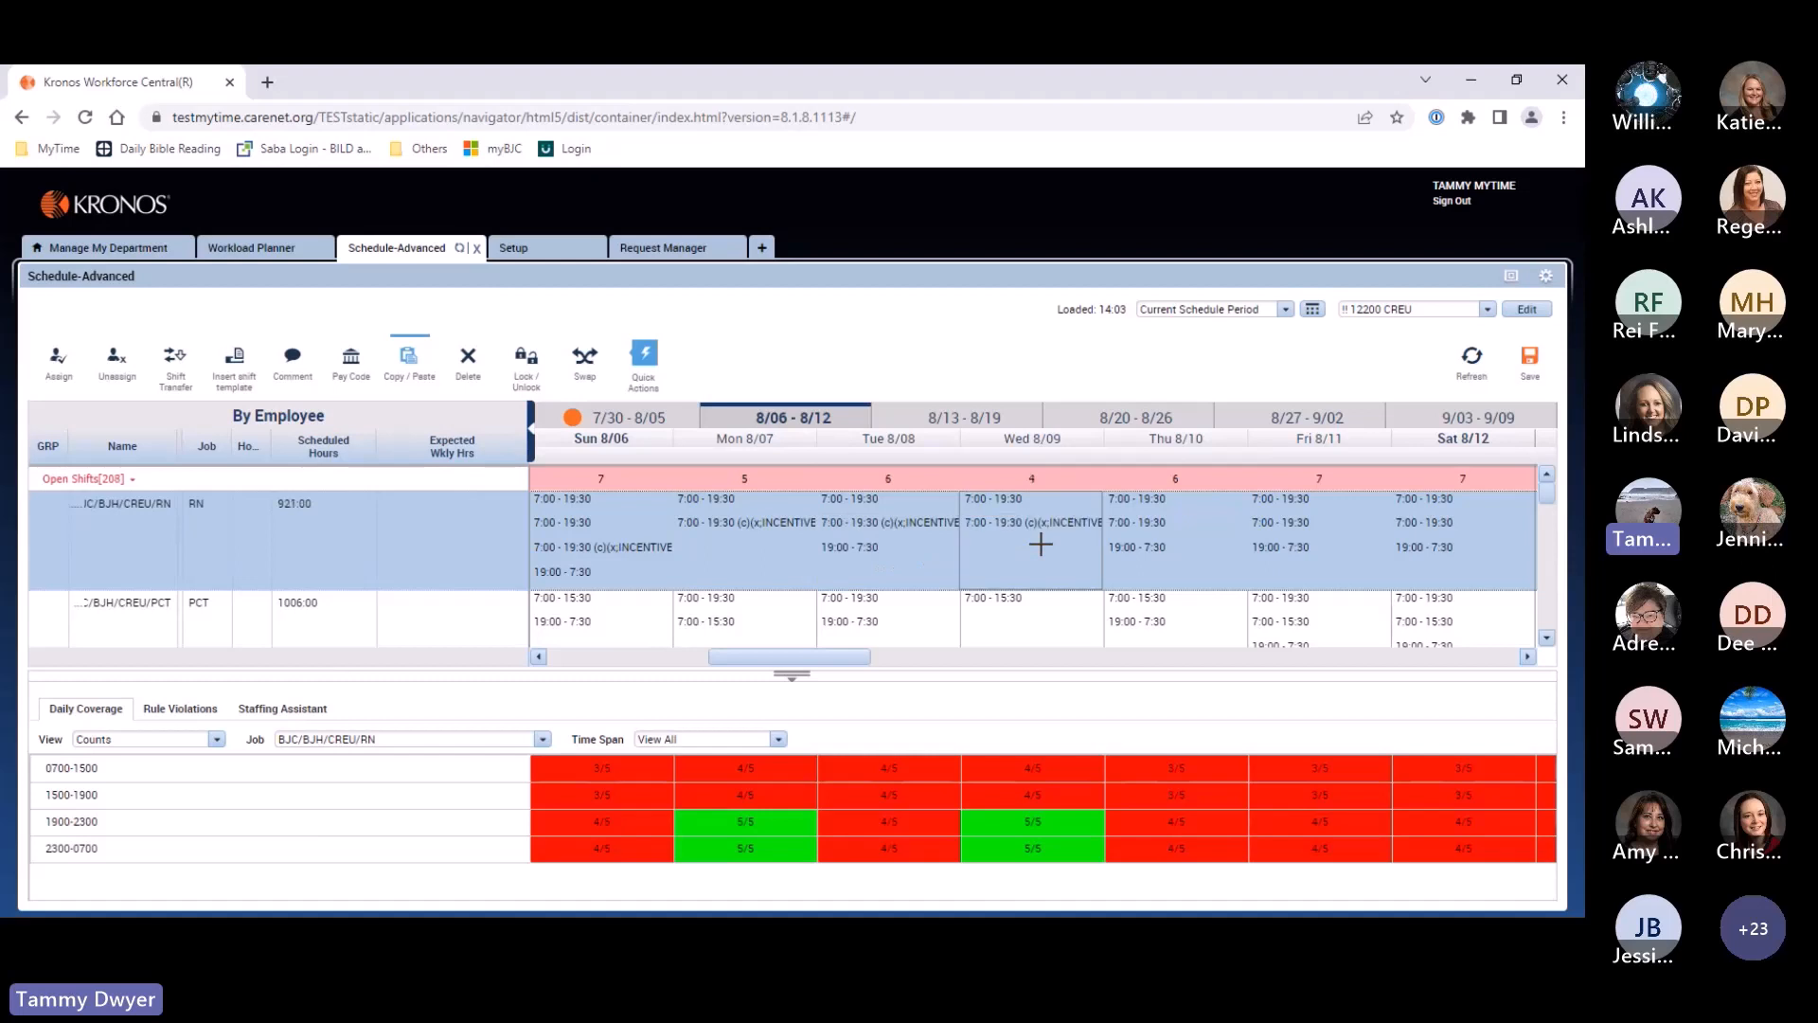
pyautogui.click(469, 358)
pyautogui.click(855, 496)
pyautogui.click(710, 500)
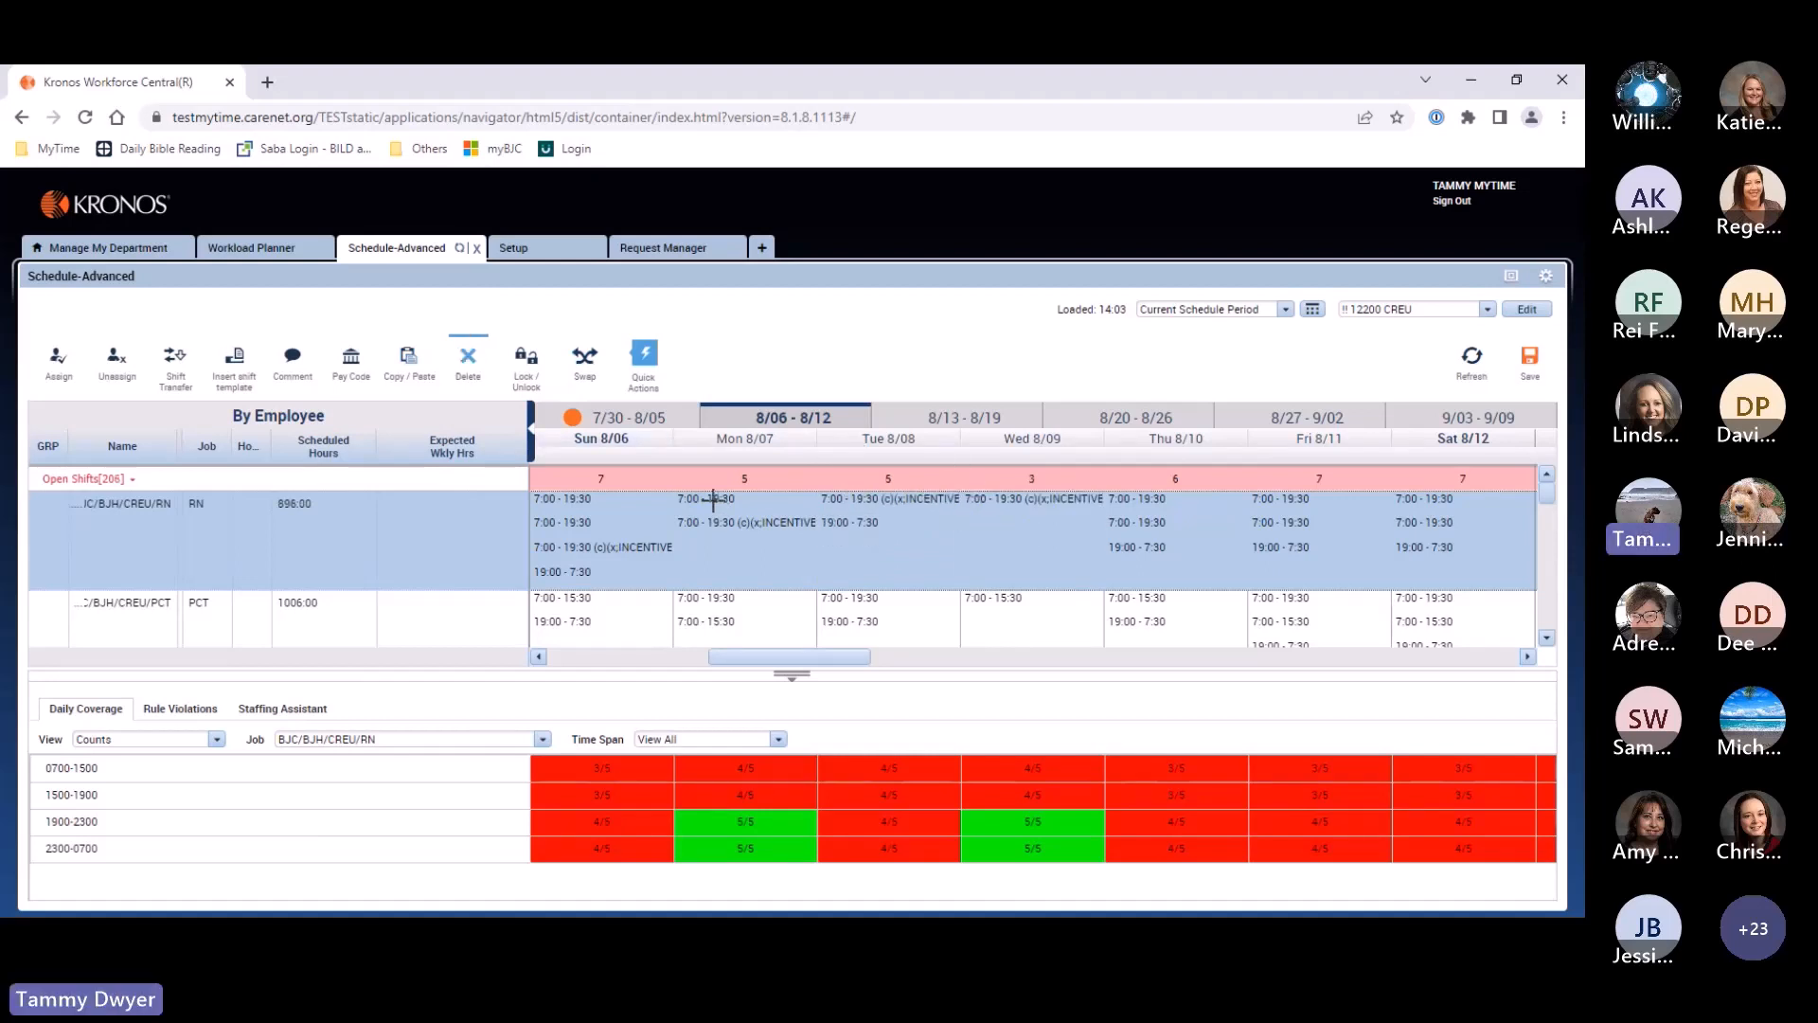
pyautogui.click(566, 498)
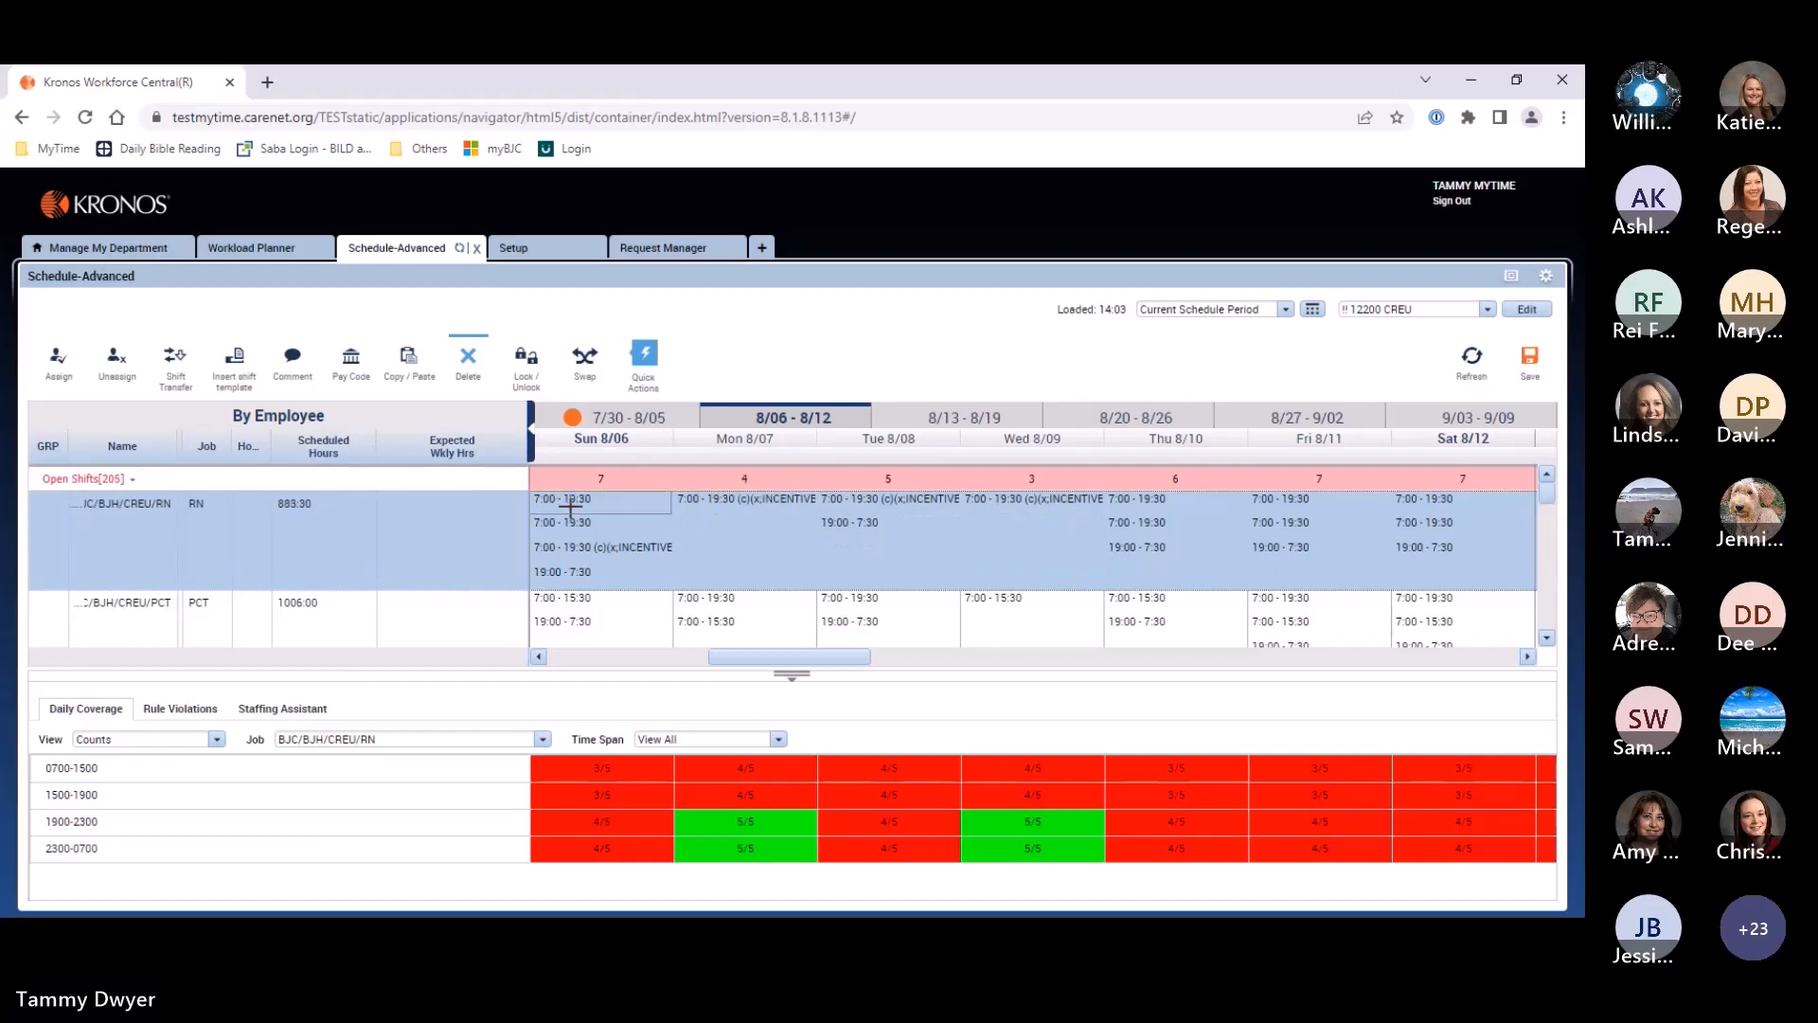
pyautogui.click(566, 498)
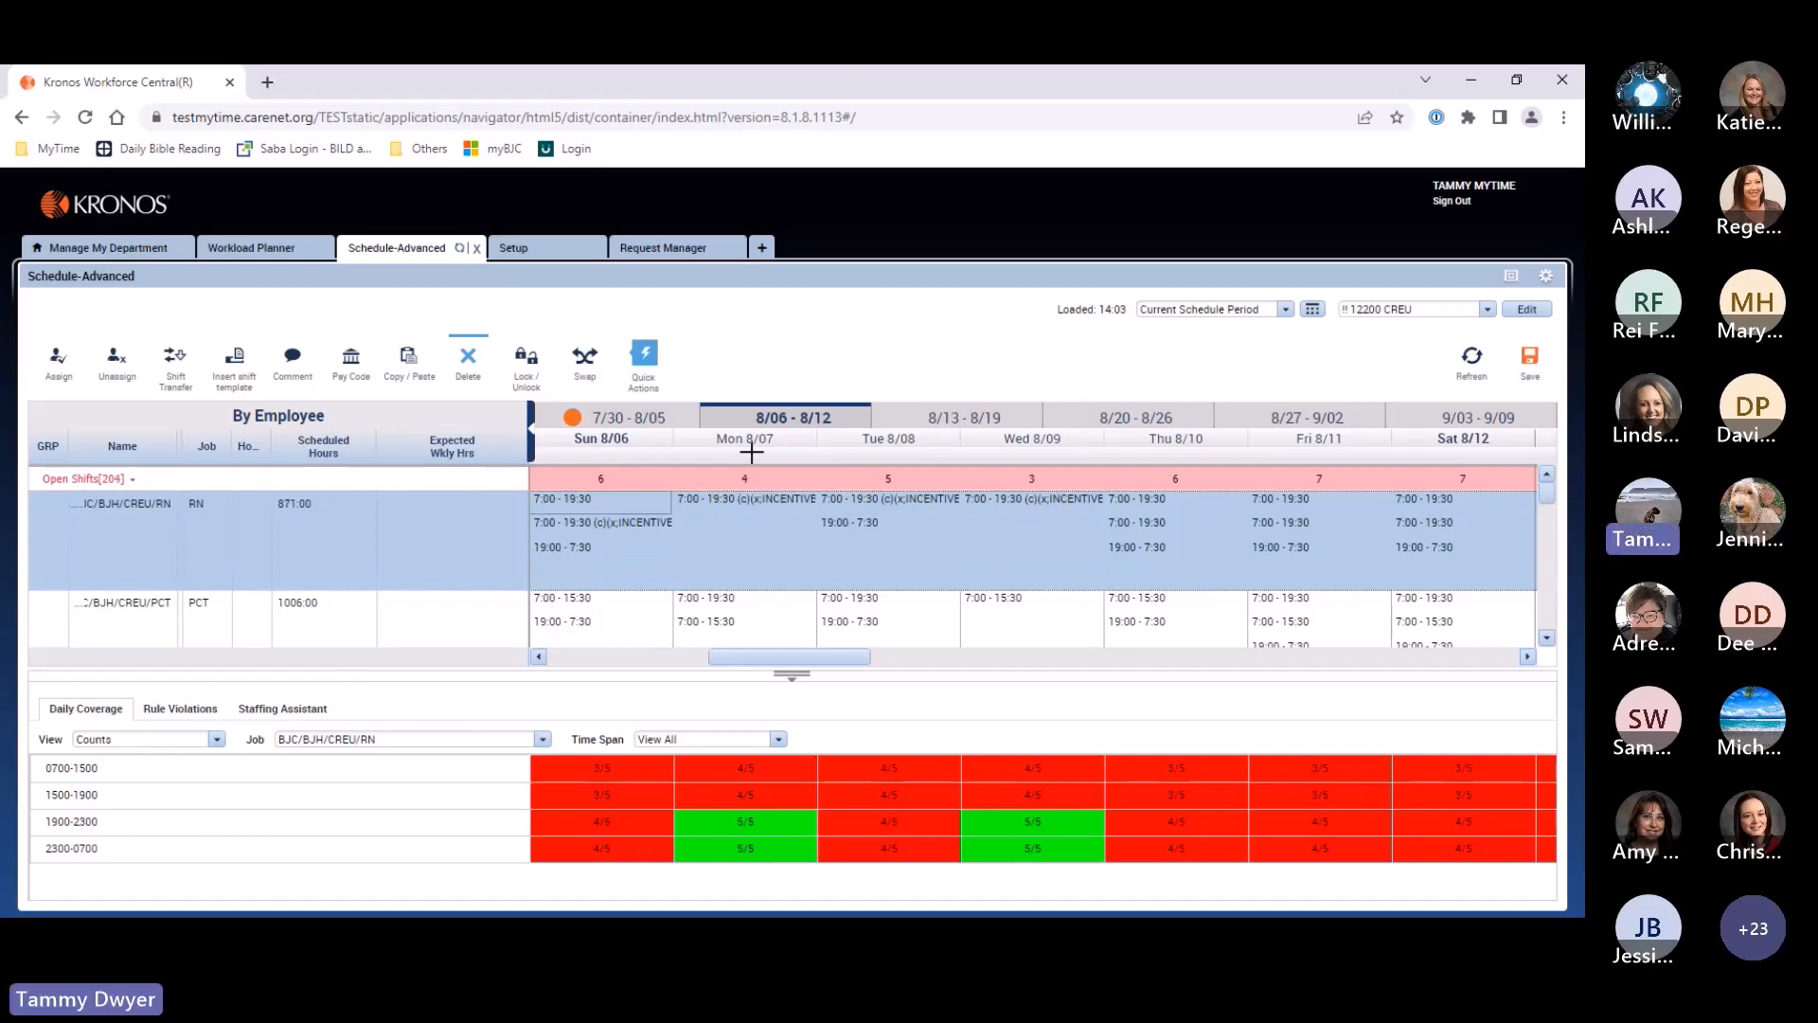
# Save the schedule with the incentive-eligible open shift changes.
pyautogui.click(623, 418)
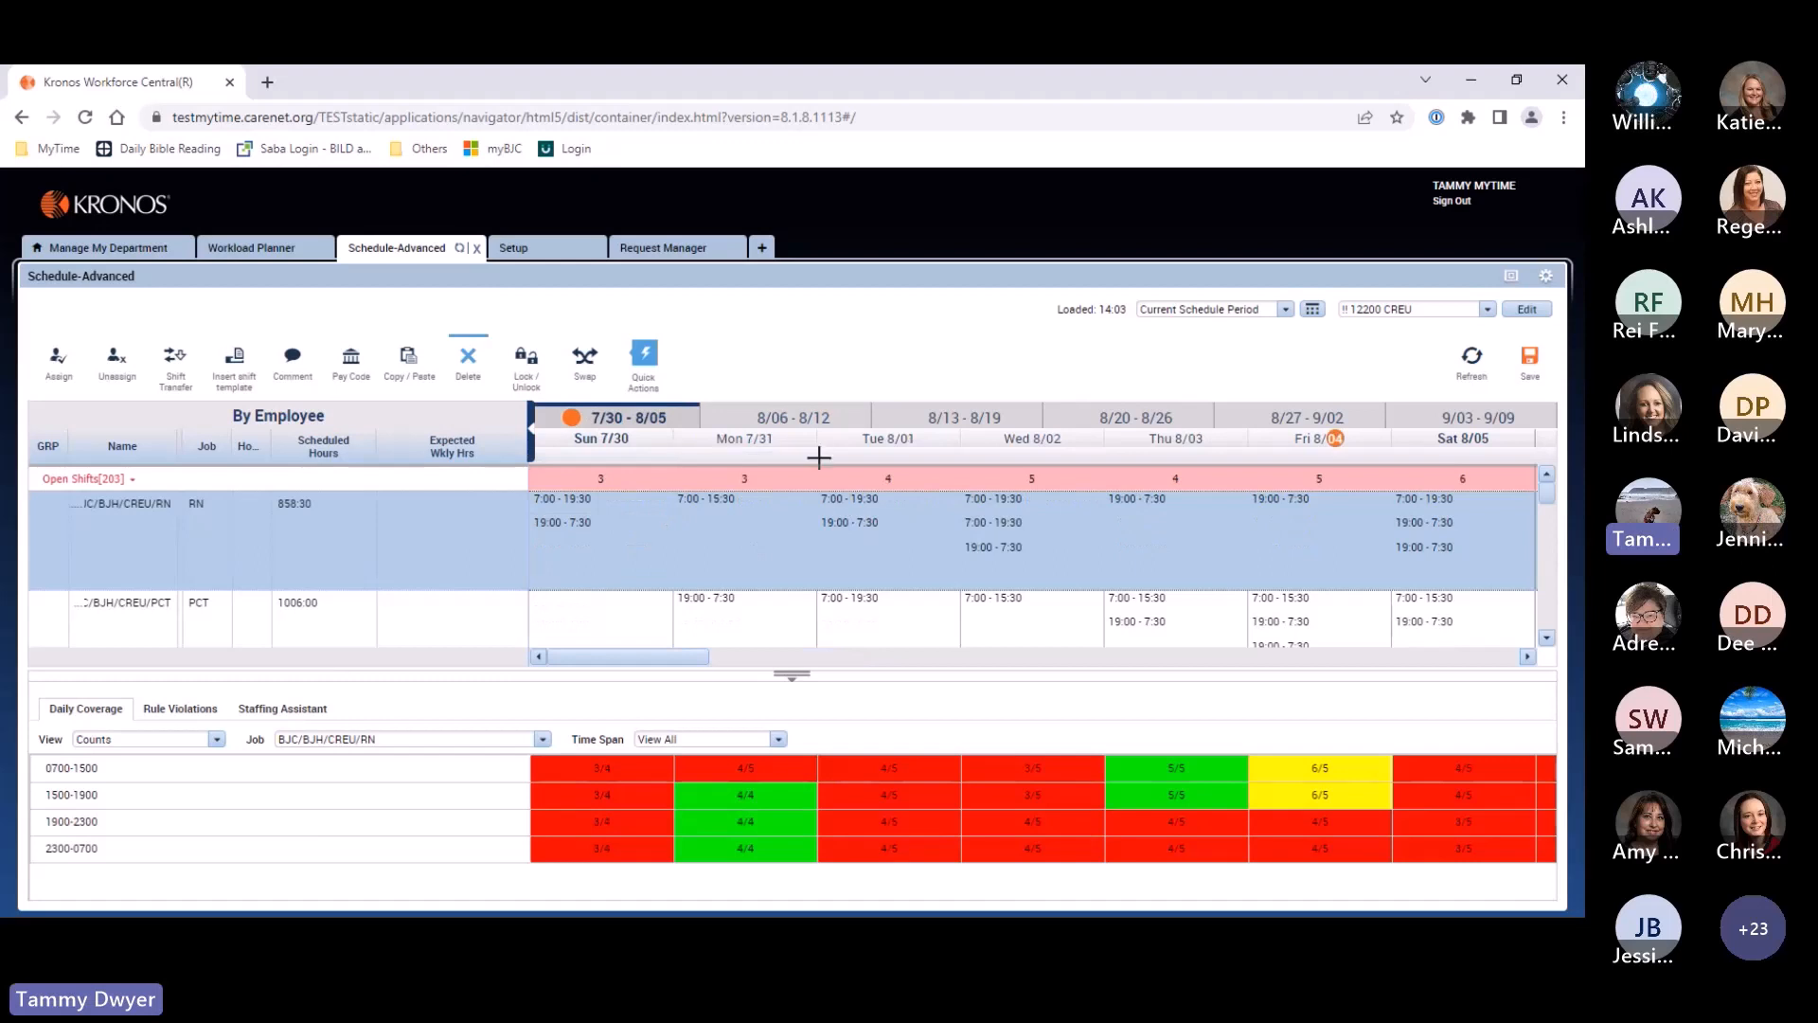
pyautogui.click(794, 418)
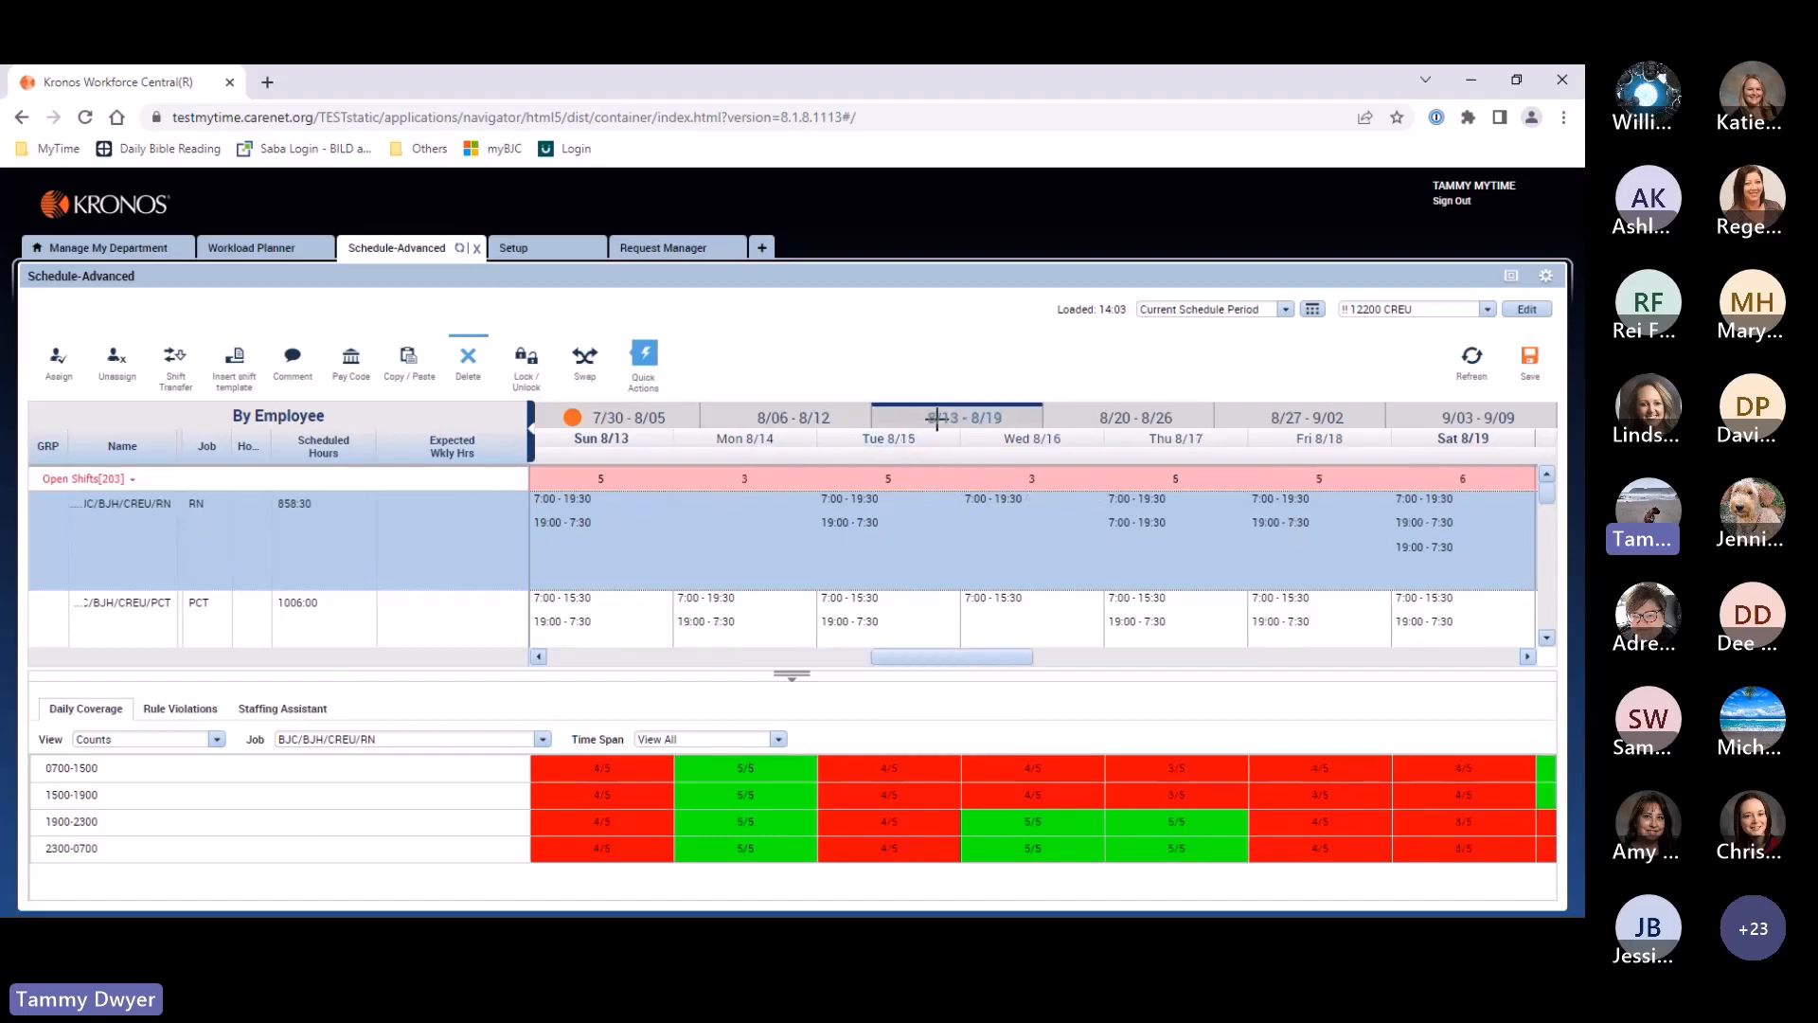
pyautogui.click(812, 417)
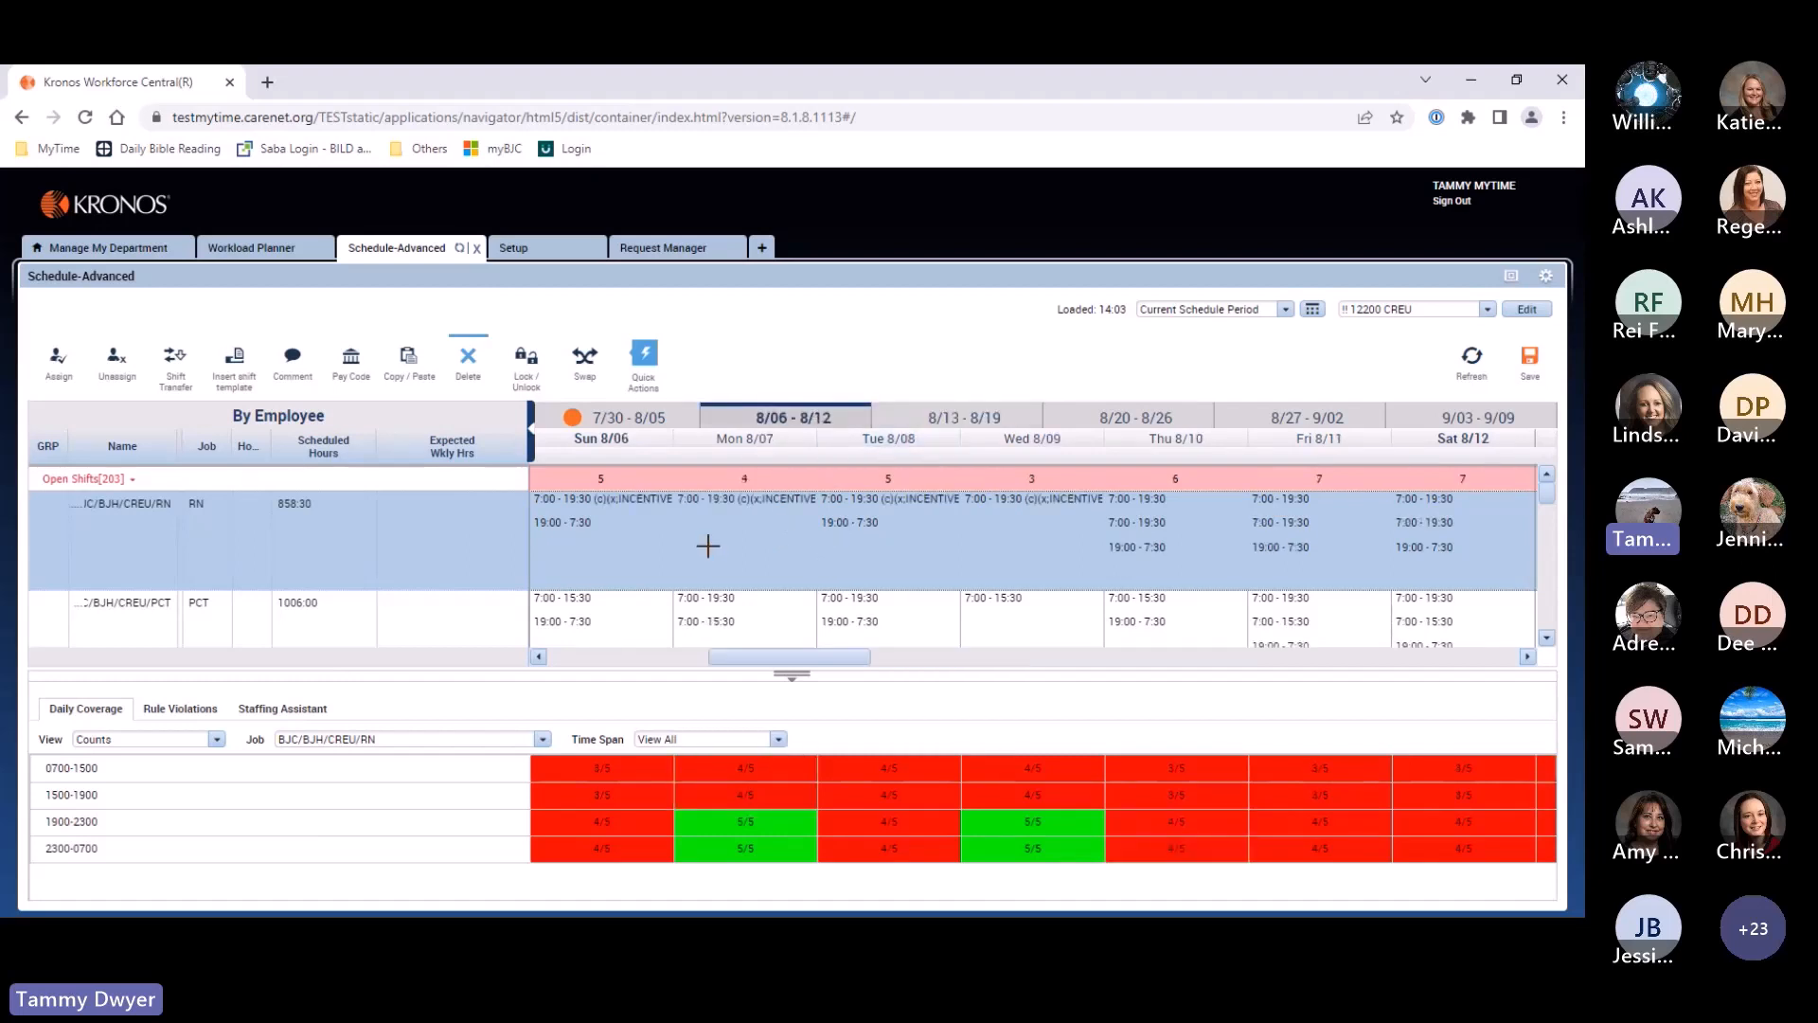
pyautogui.click(1530, 358)
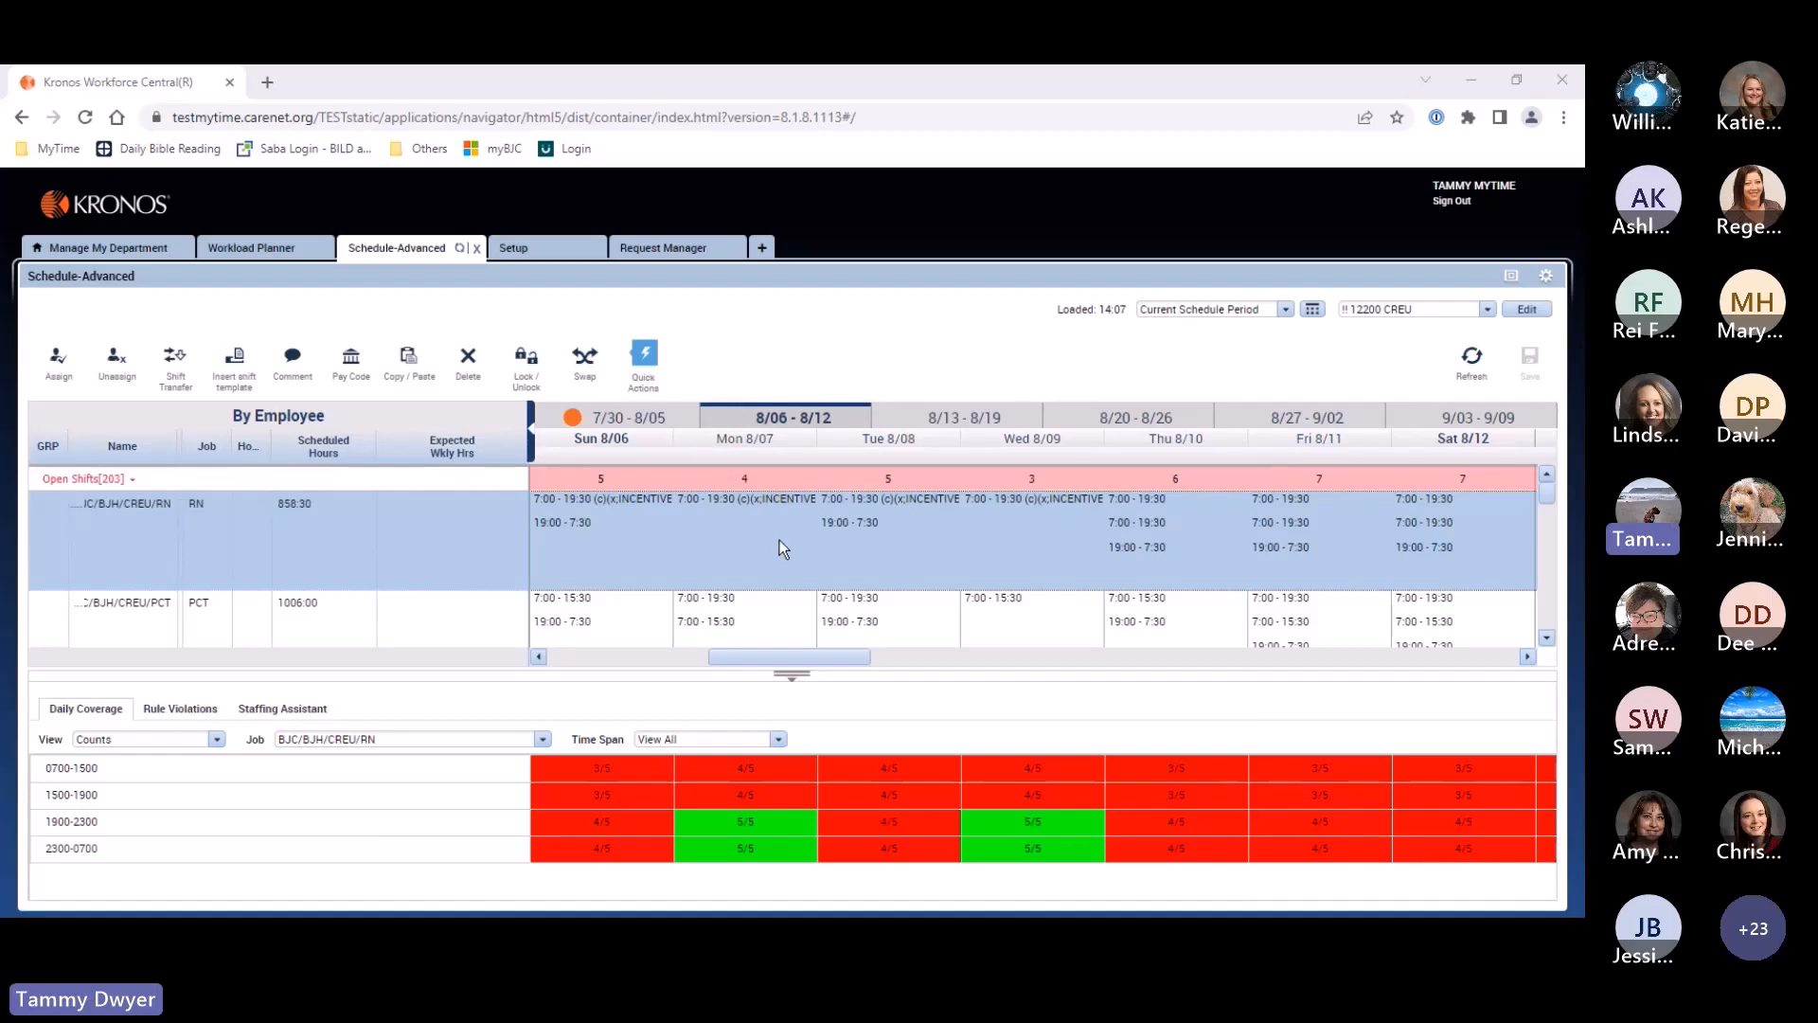
# Load the Next Schedule Period and examine its RN open shifts.
pyautogui.click(1236, 319)
pyautogui.click(1222, 366)
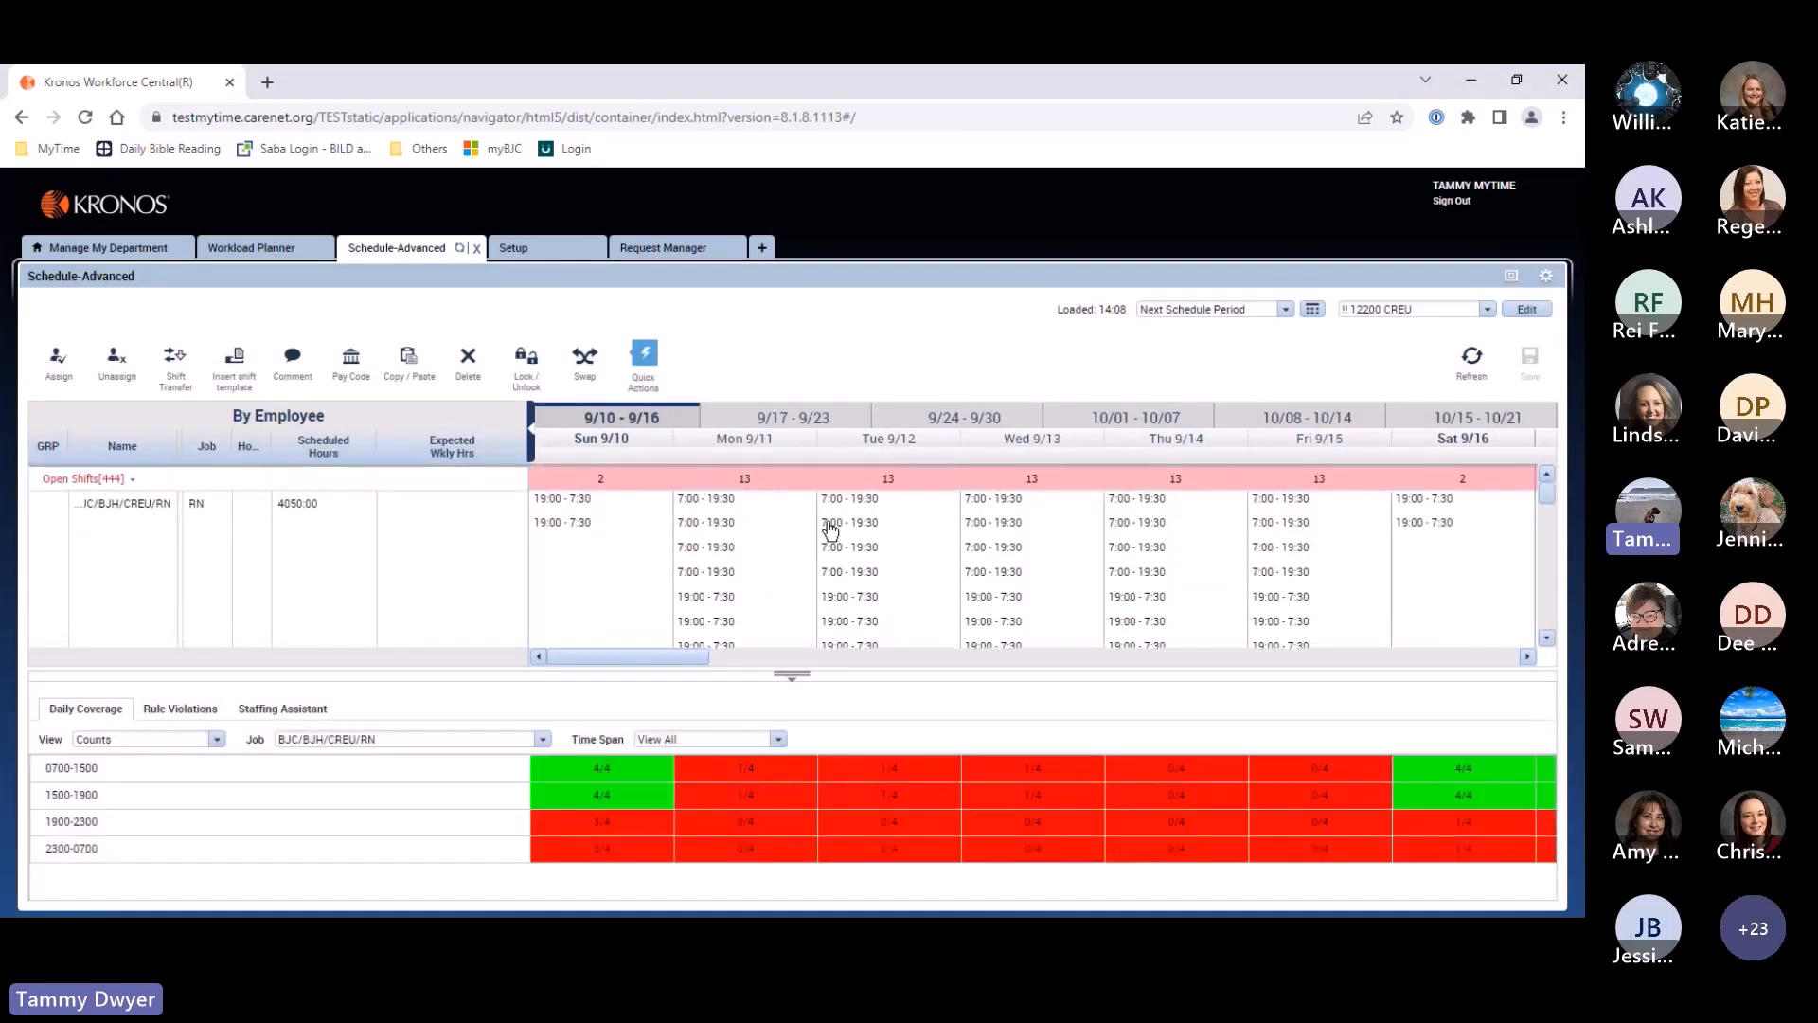
pyautogui.moveTo(742, 556)
# Return to the Current Schedule Period and review the RN open shifts from the 7/30 - 8/05 week through the 8/27 - 9/02 week.
pyautogui.click(1180, 312)
pyautogui.click(1204, 347)
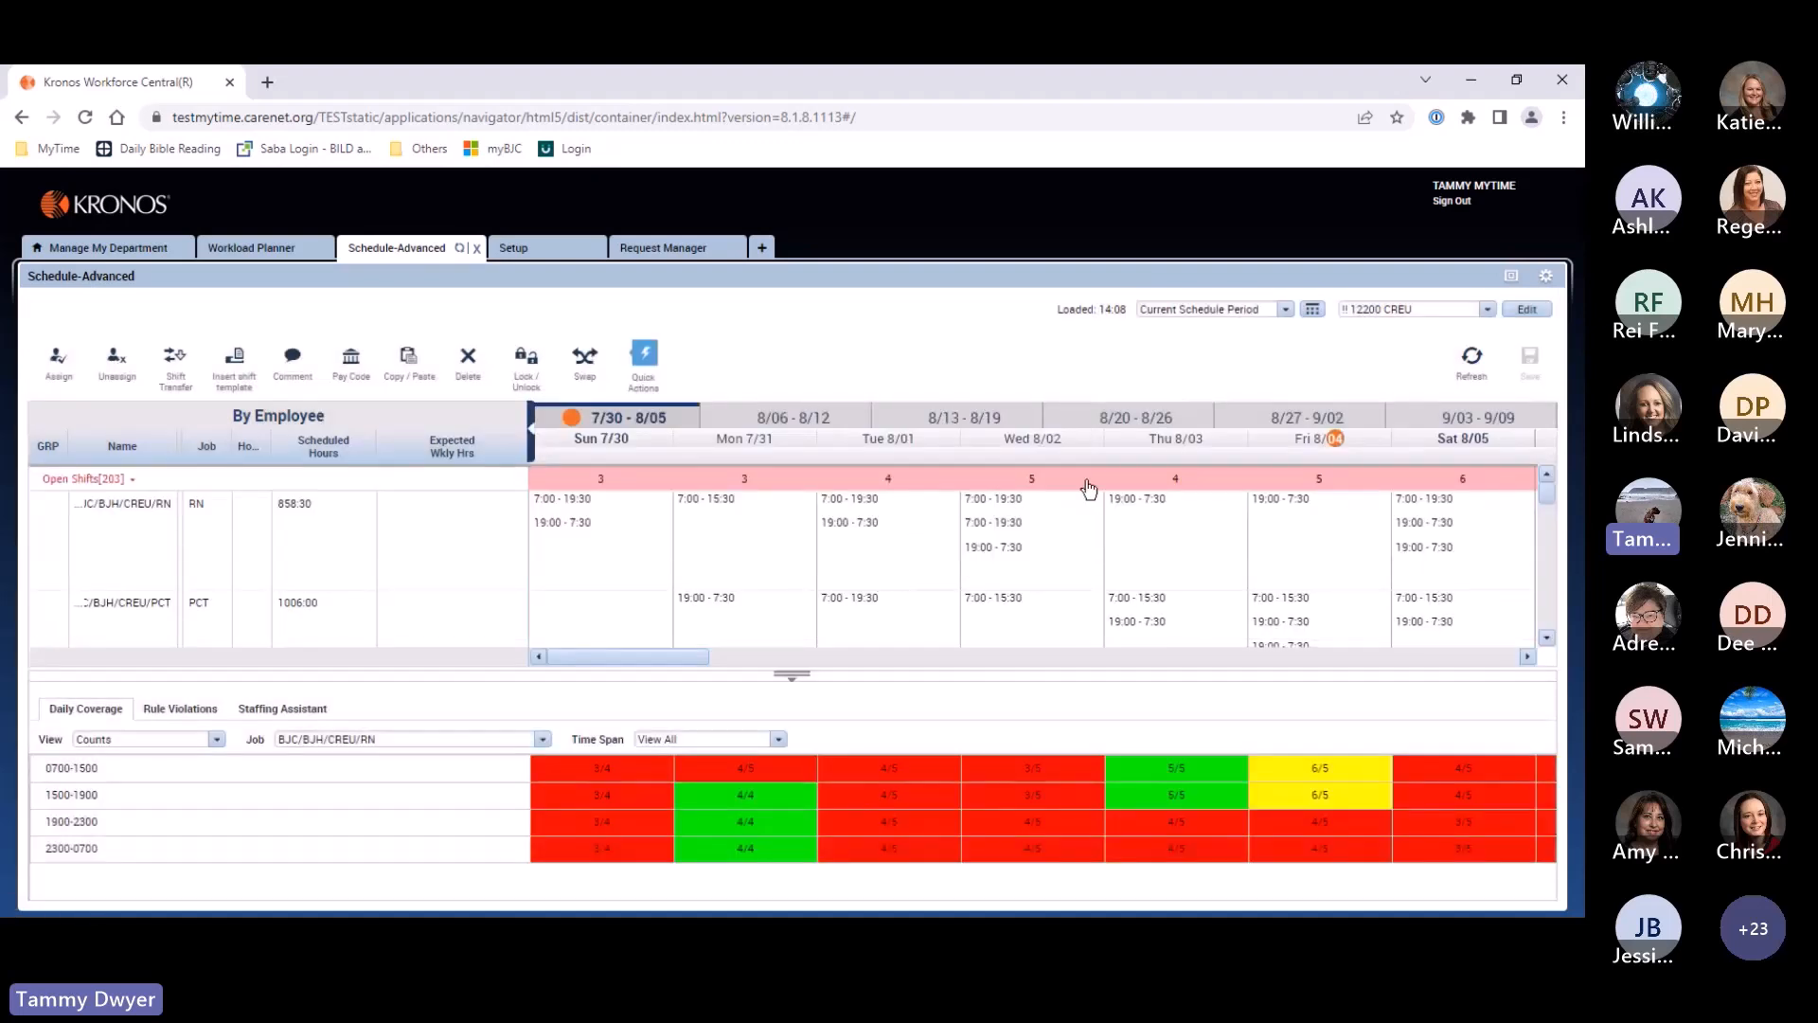
pyautogui.click(1269, 422)
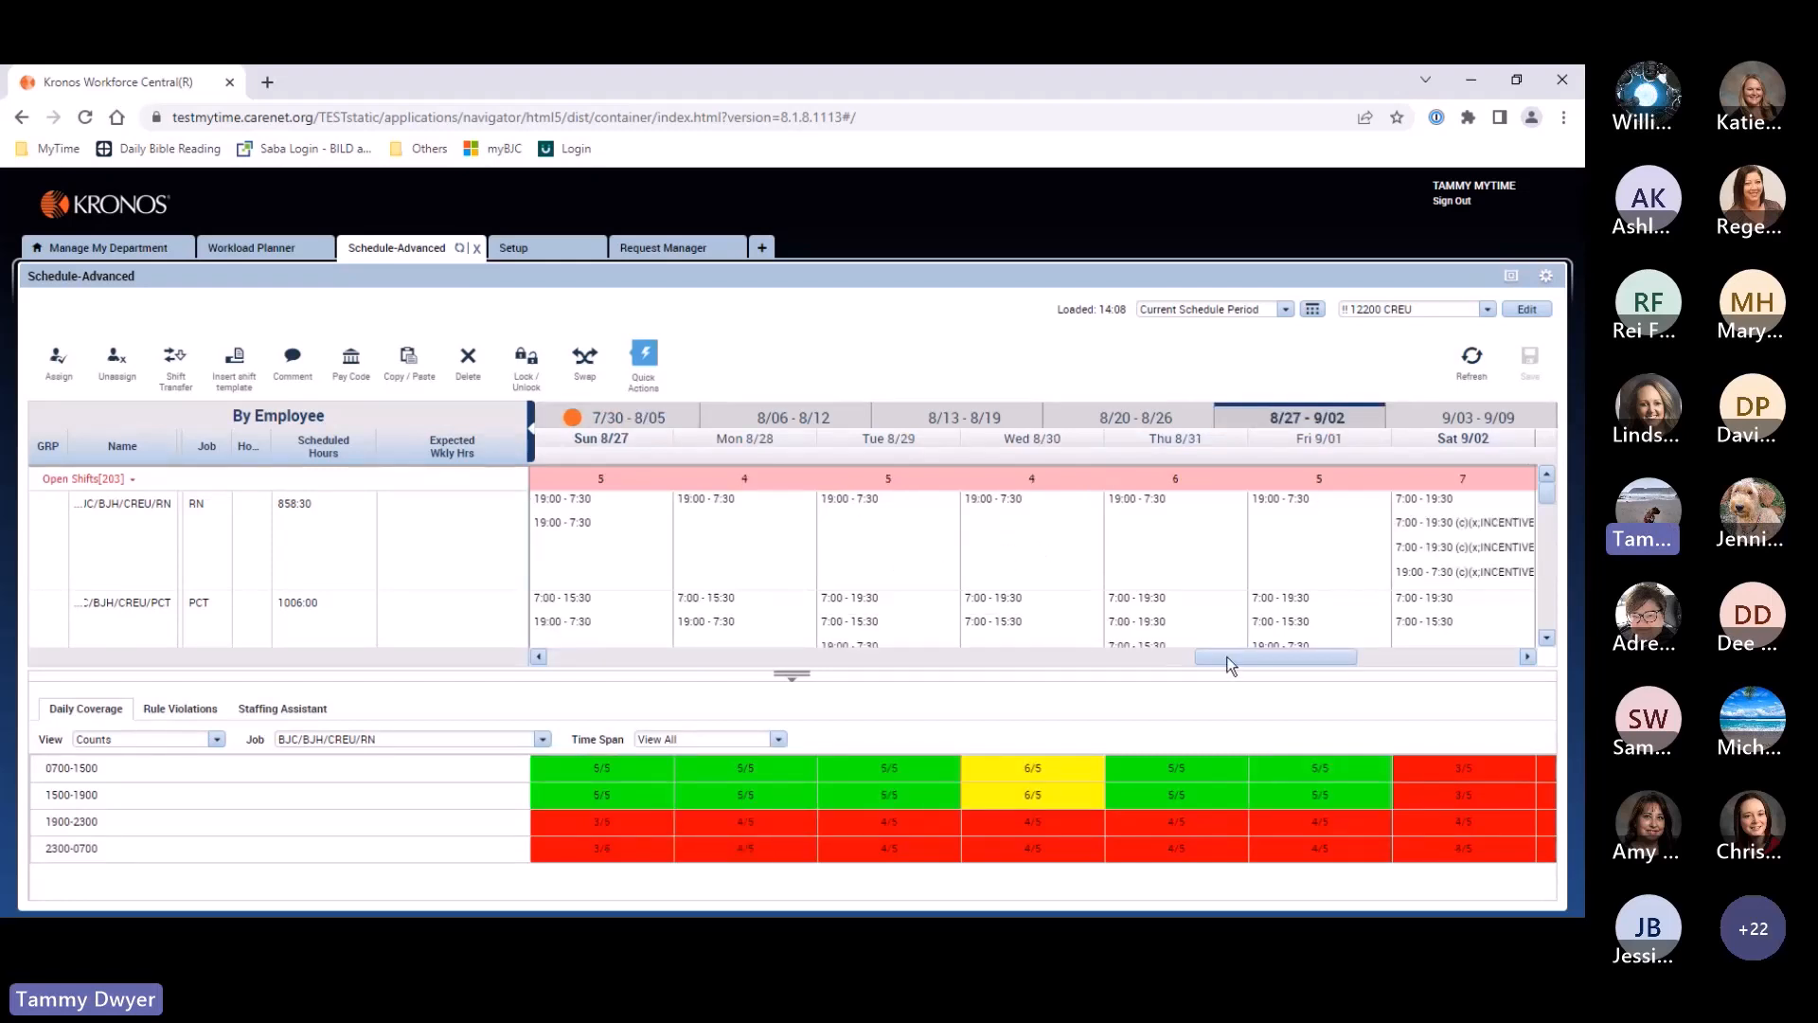
pyautogui.moveTo(1234, 658); pyautogui.dragTo(576, 651)
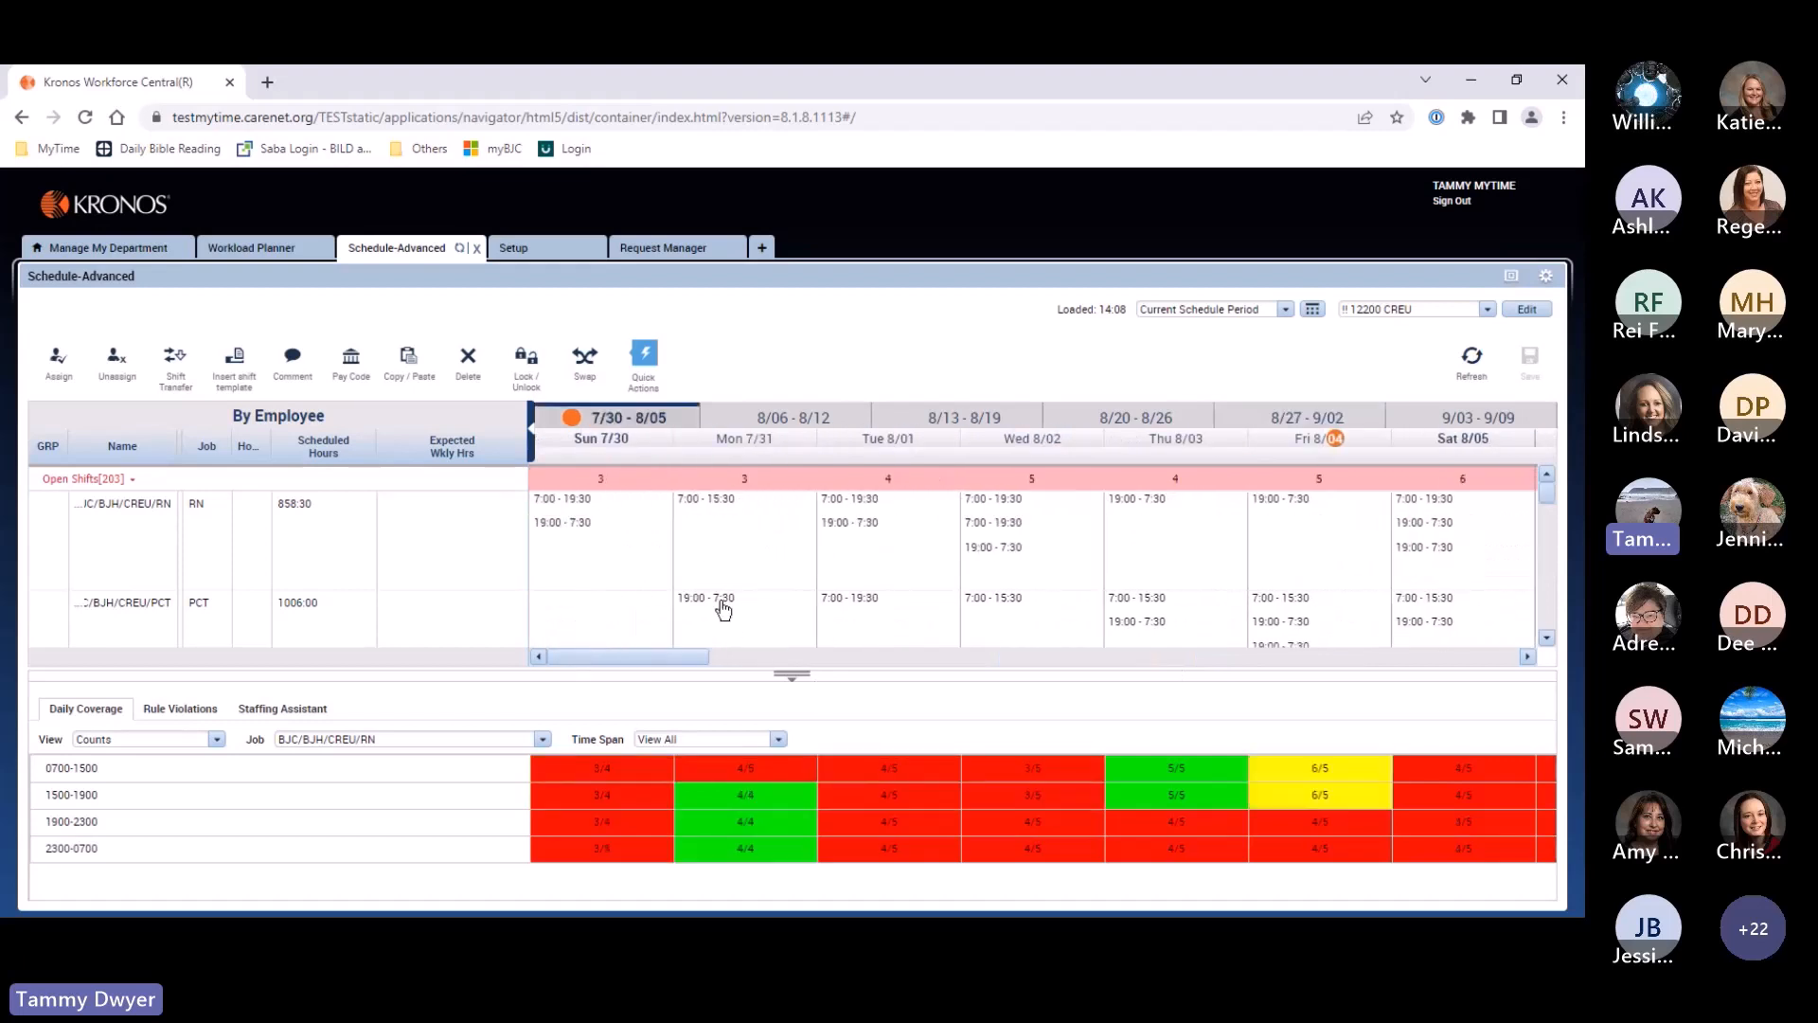